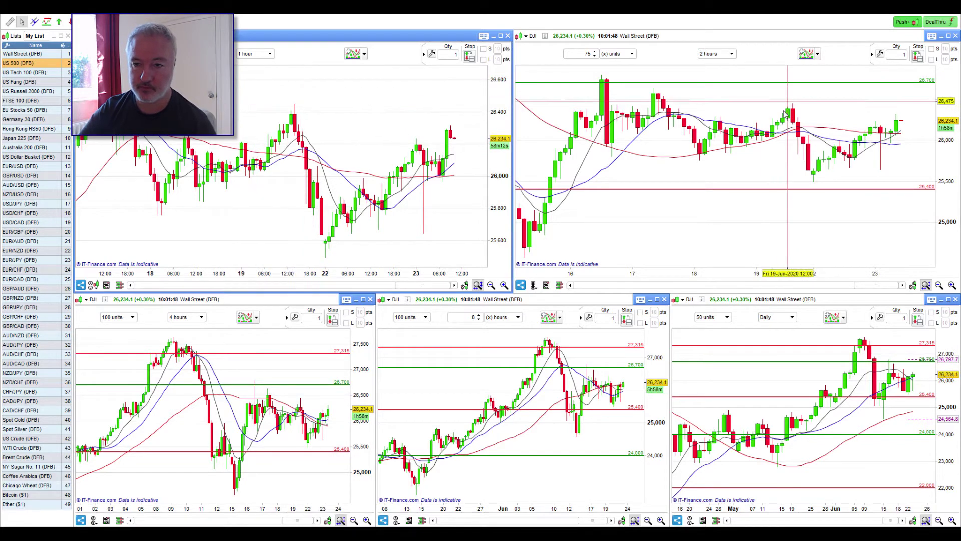
Activate the 2-hour, 4-hour, 8-hour and daily Wall Street chart windows in turn.
click(557, 165)
click(256, 385)
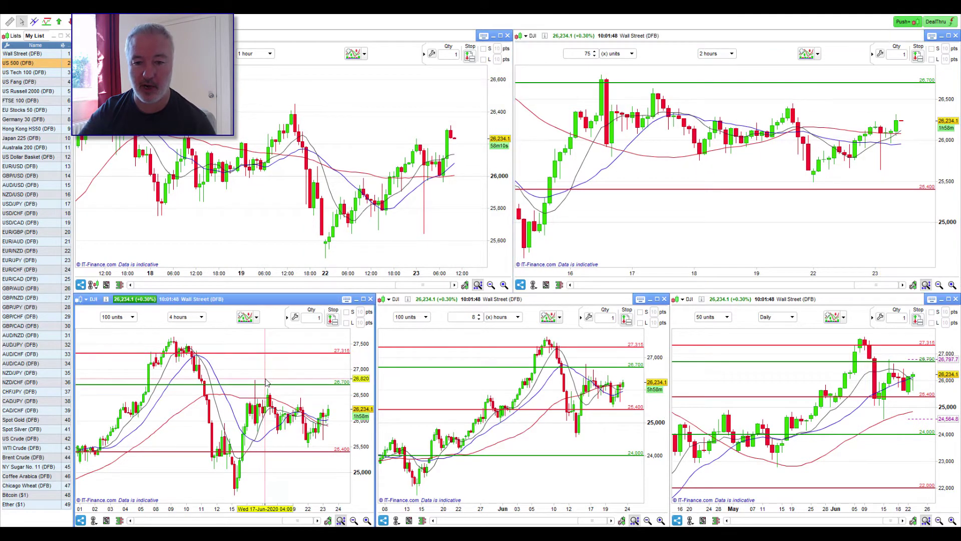
click(422, 371)
click(864, 376)
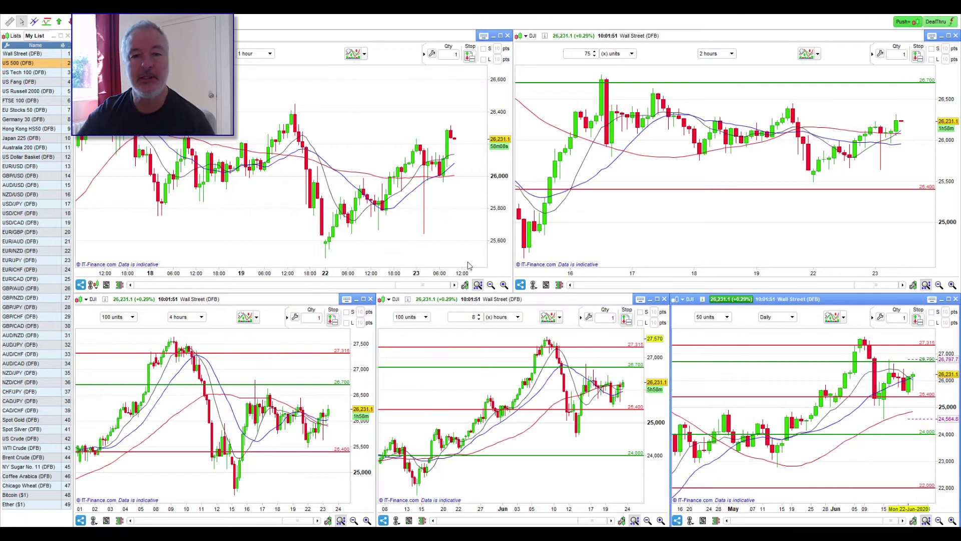
Set the first four Wall Street charts to 15-minute, 30-minute, 1-hour and 4-hour candles.
click(255, 54)
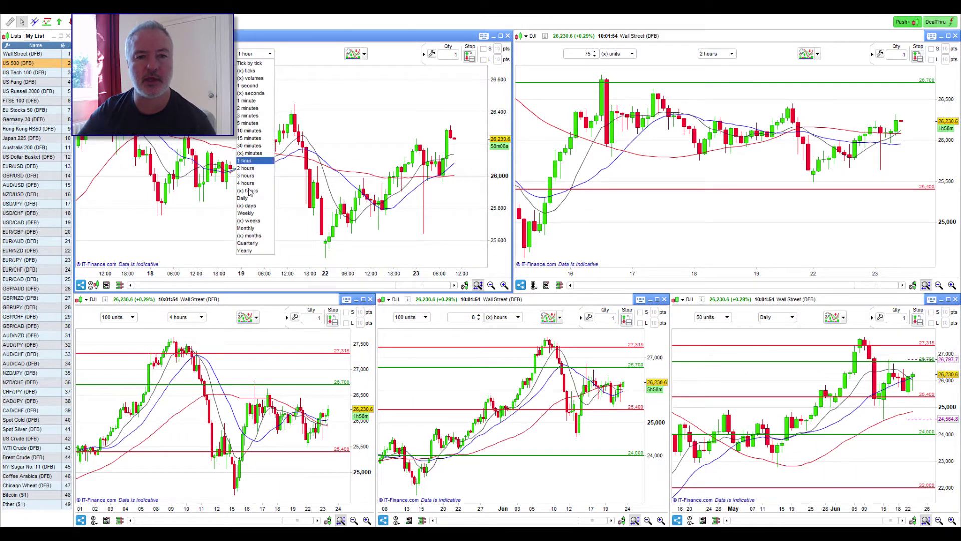
click(248, 138)
click(717, 53)
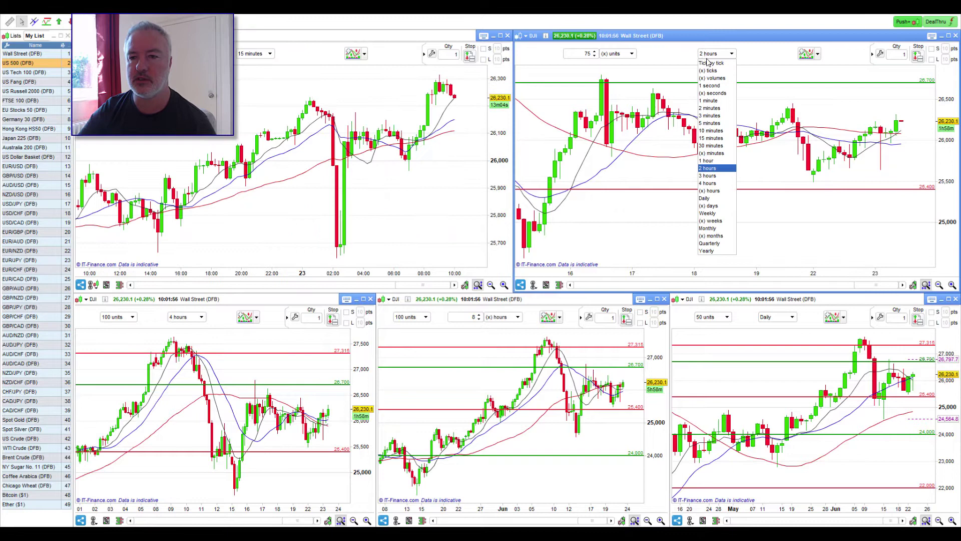
click(723, 146)
click(186, 317)
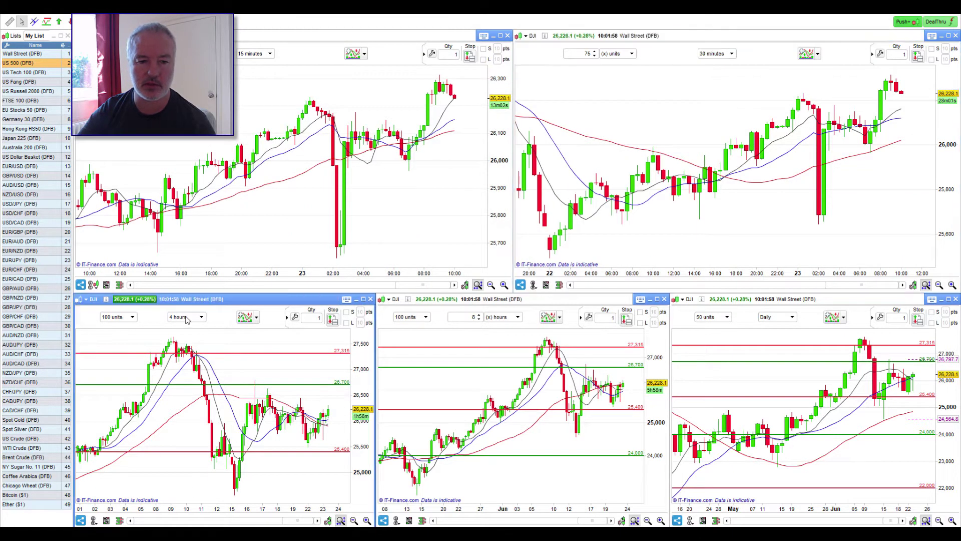
click(178, 424)
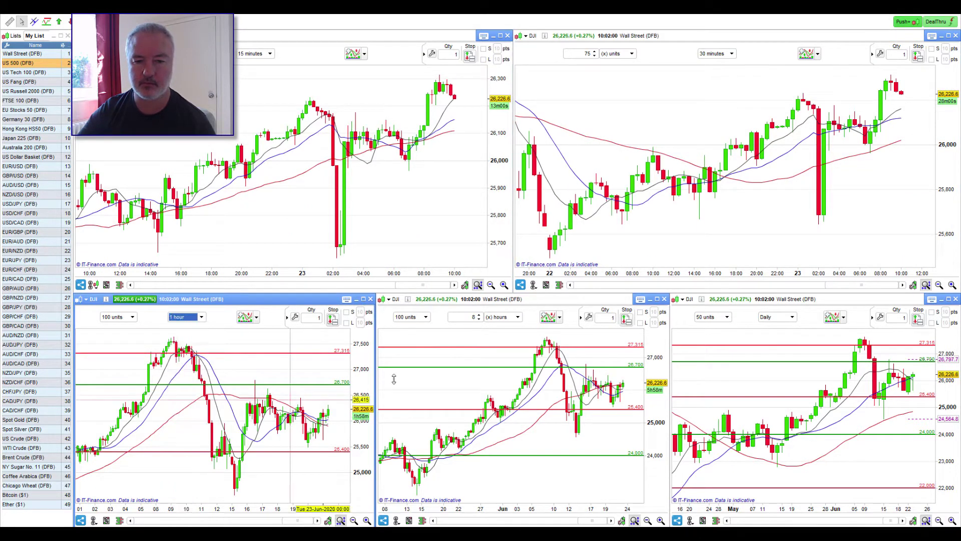
click(511, 319)
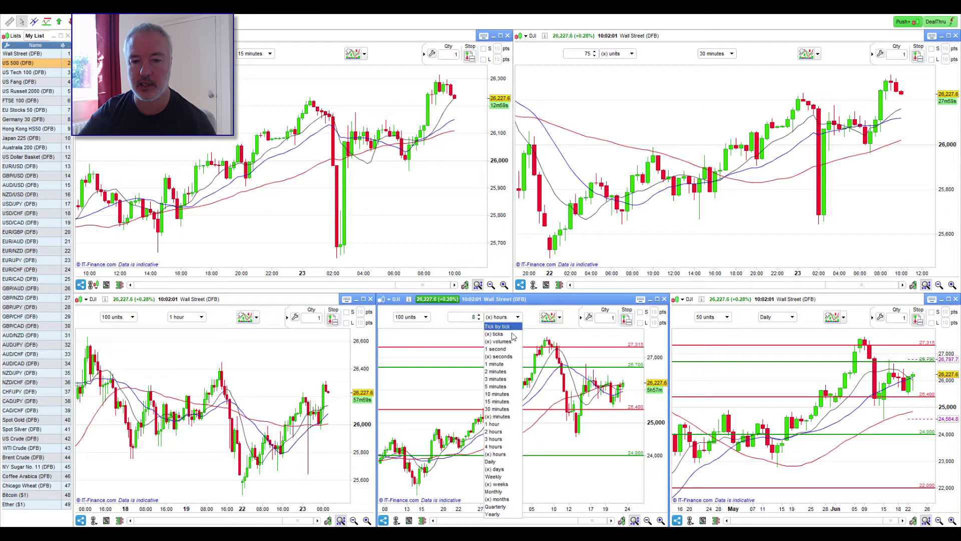
click(499, 446)
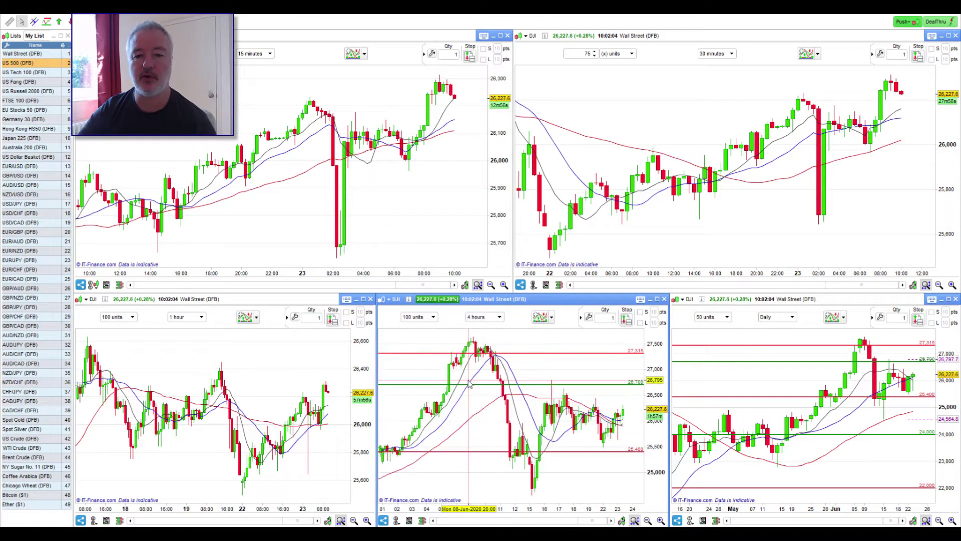
Collapse the Qty/Stop order-entry bars on the 15-minute and 30-minute charts.
mouse_move(427, 371)
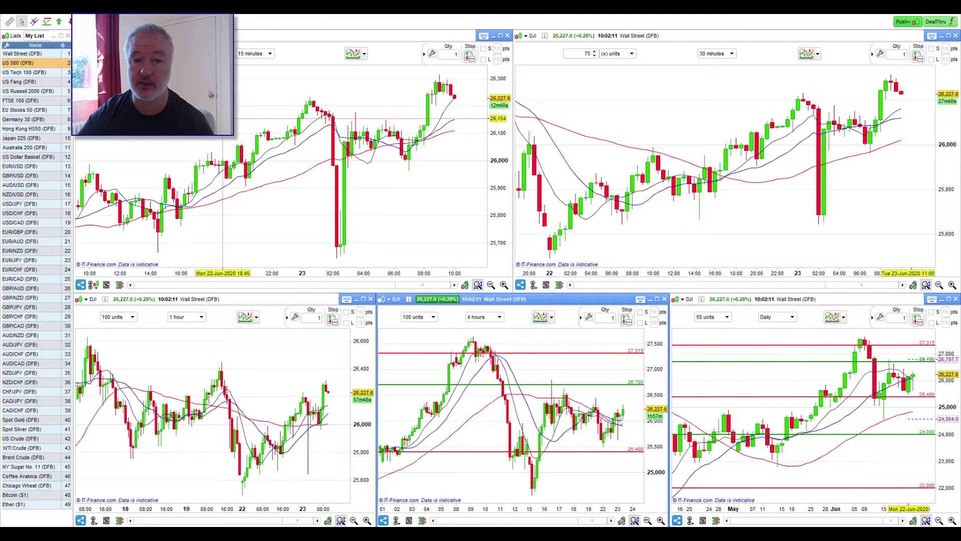
click(424, 54)
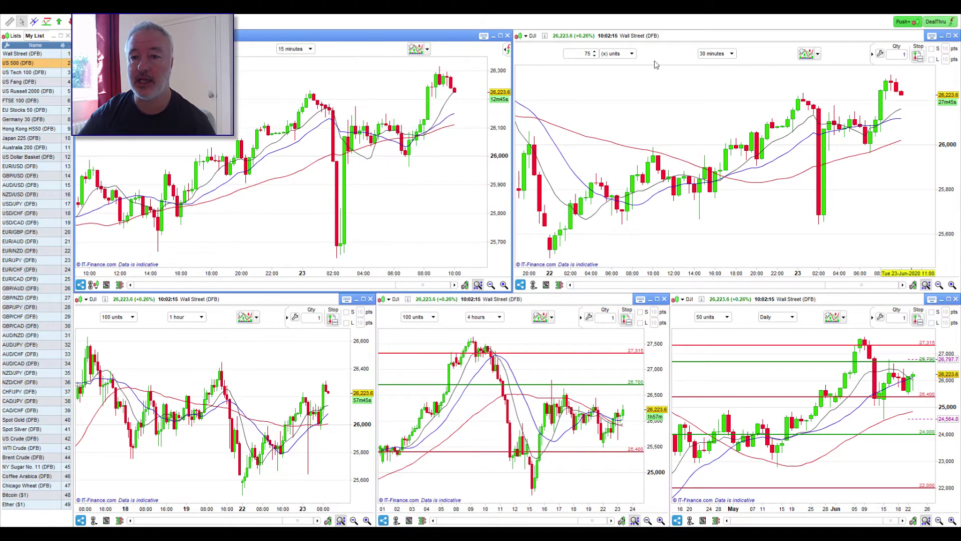
click(876, 54)
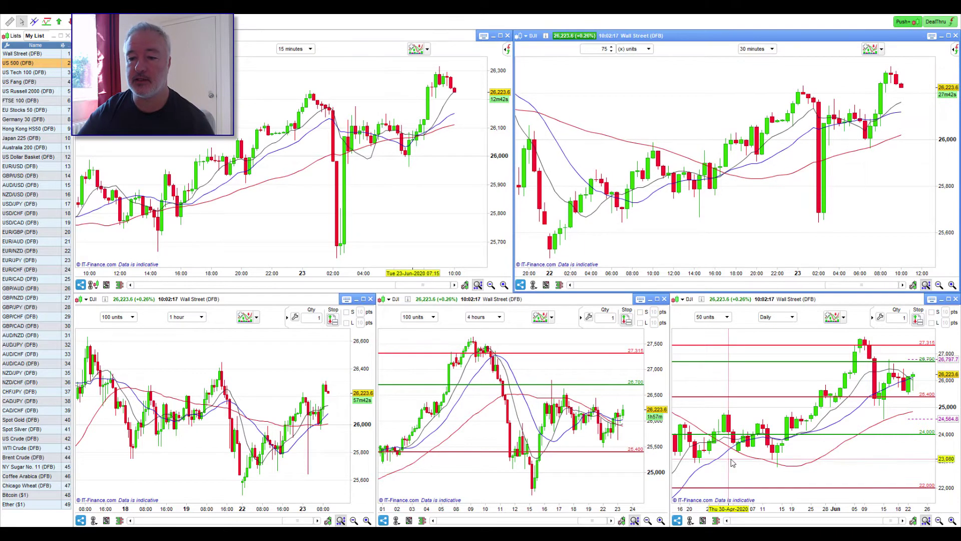
click(385, 202)
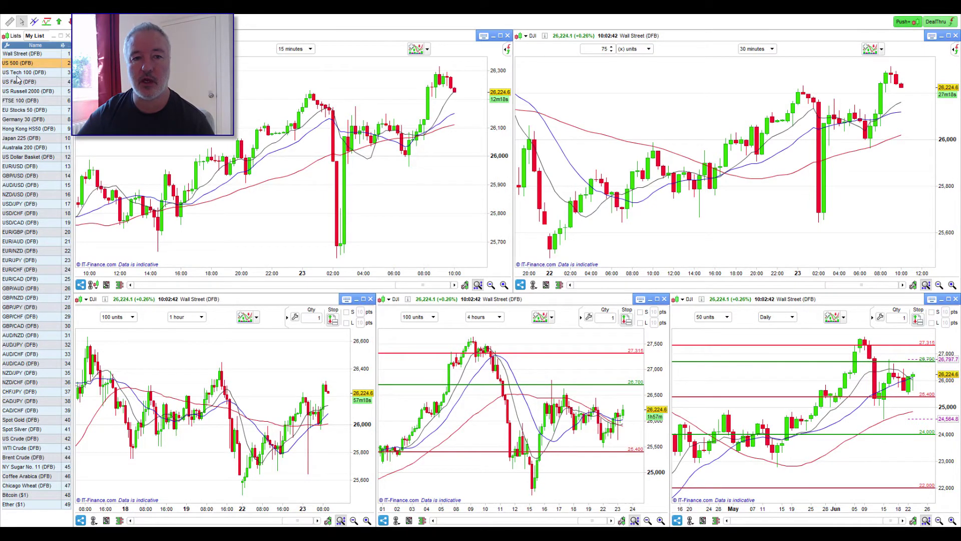
Load Wall Street into all linked charts and scroll through it for review.
click(20, 53)
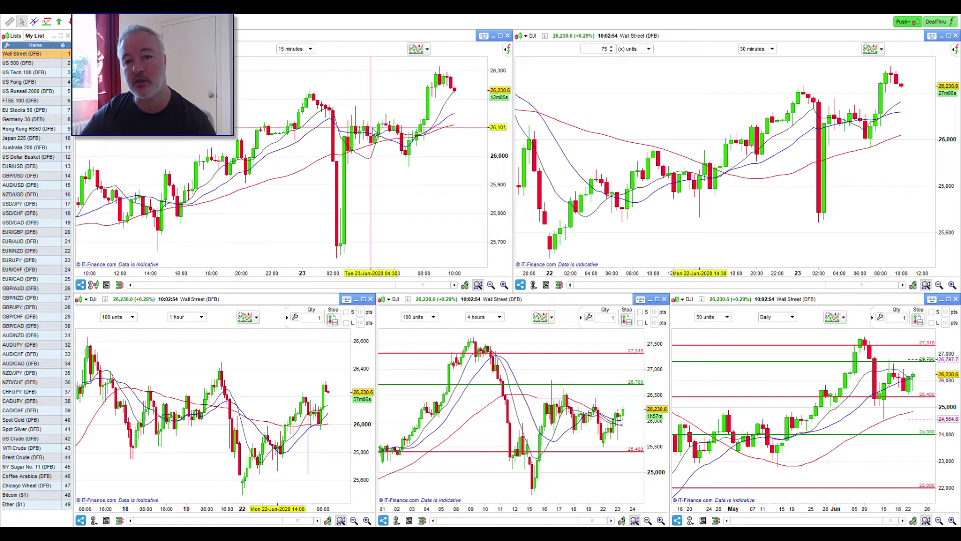
mouse_move(414, 142)
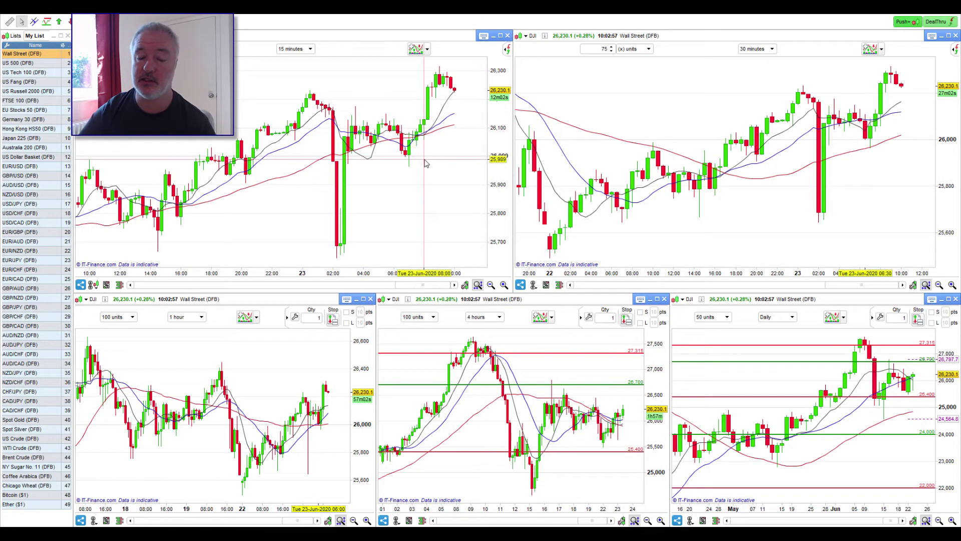
scroll(425, 163, down, 1)
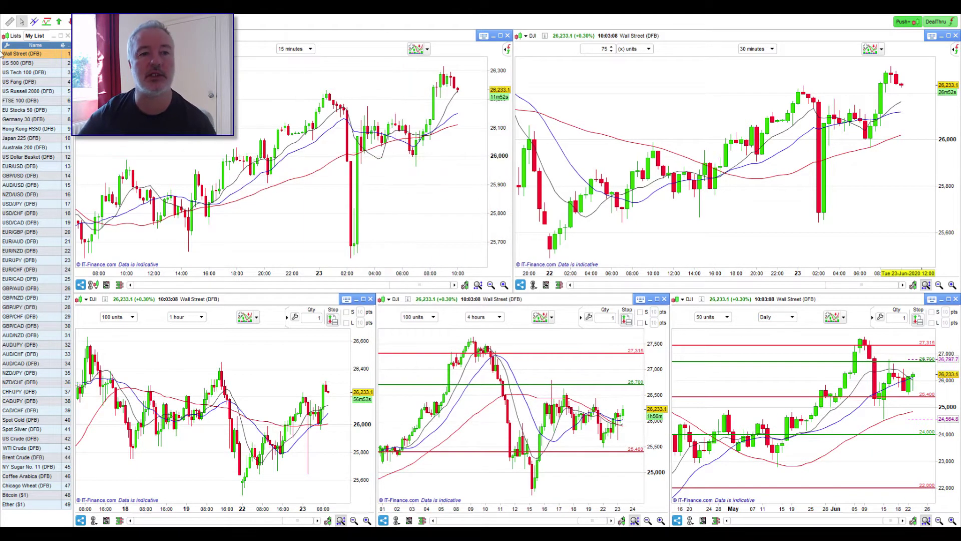
Review US 500 across the charts, panning the 15-minute view, then load US Tech 100.
click(36, 67)
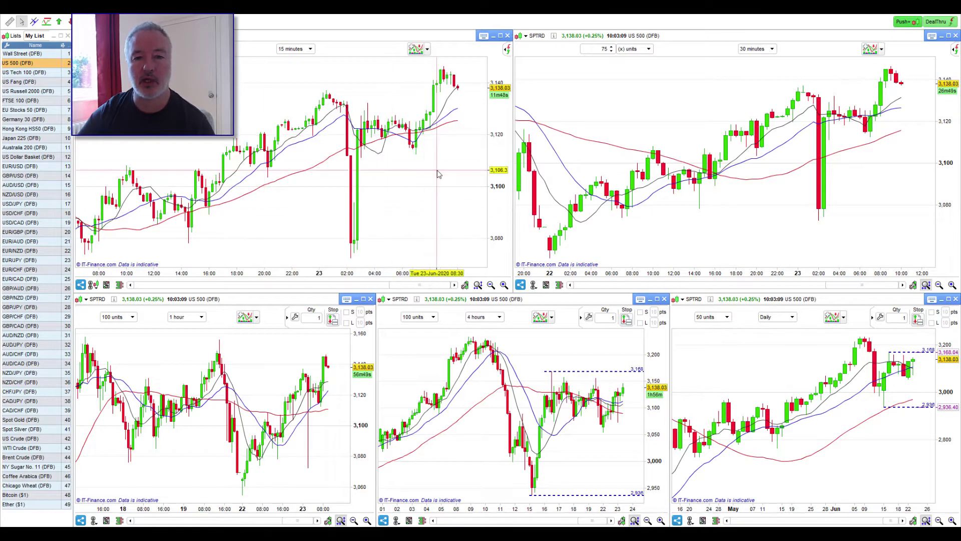
drag(438, 175, 423, 179)
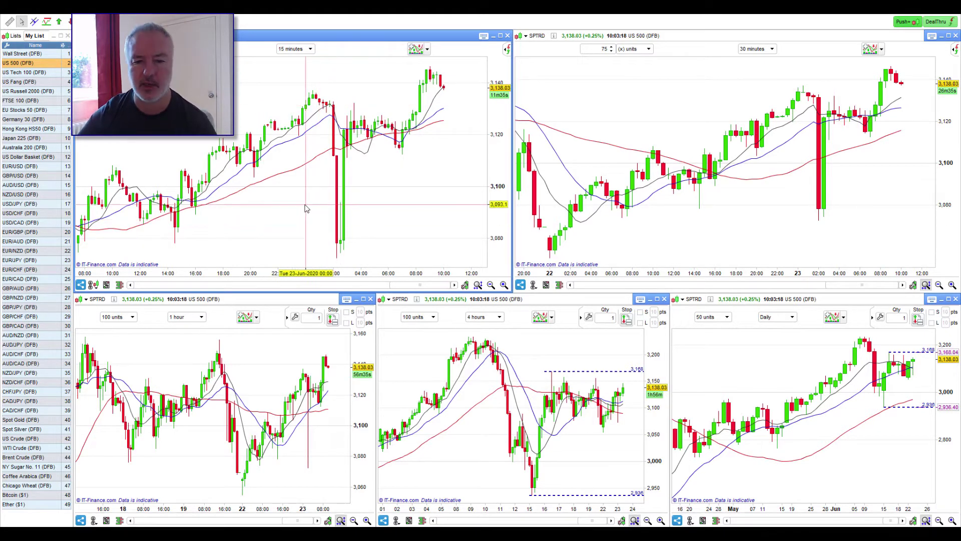
mouse_move(307, 207)
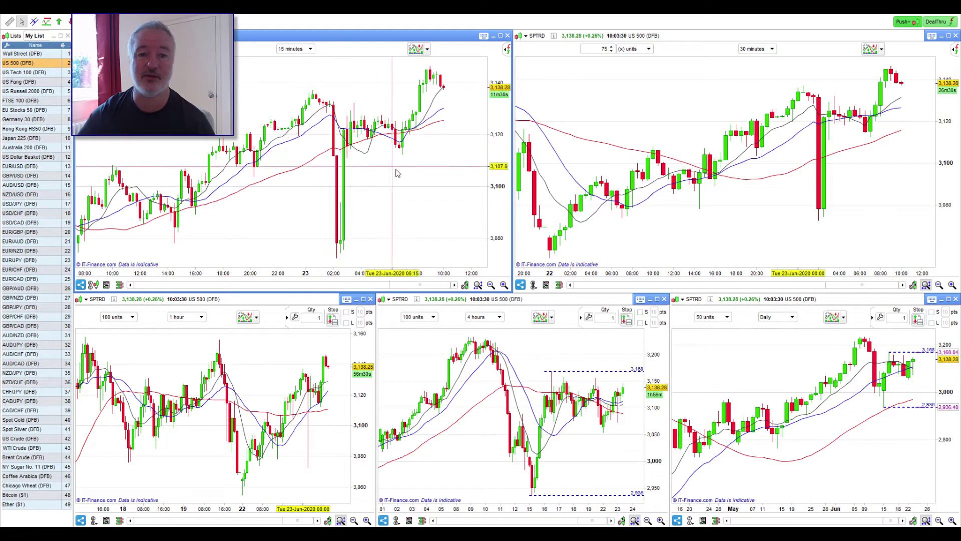
click(30, 73)
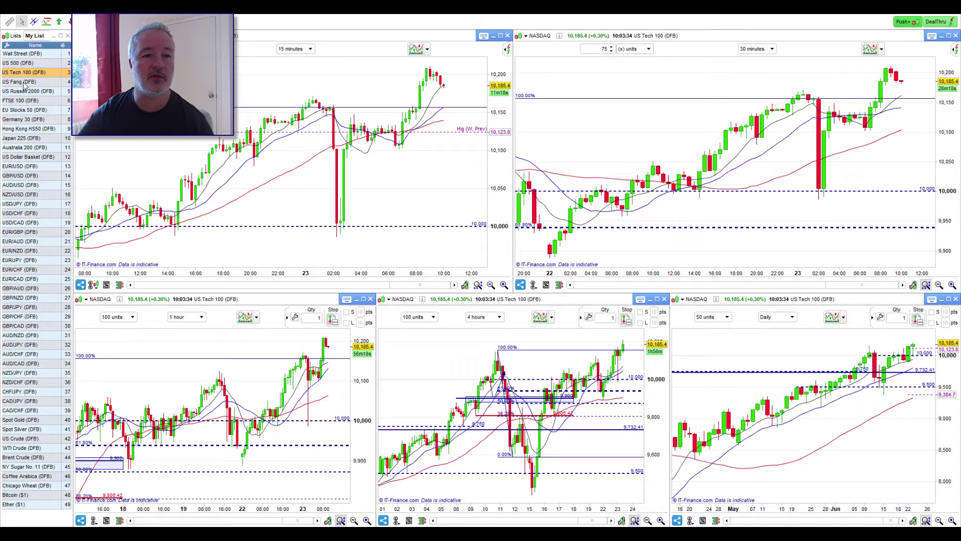
Load US Fang (DFB), then US Russell 2000 (DFB), into all linked charts.
click(24, 83)
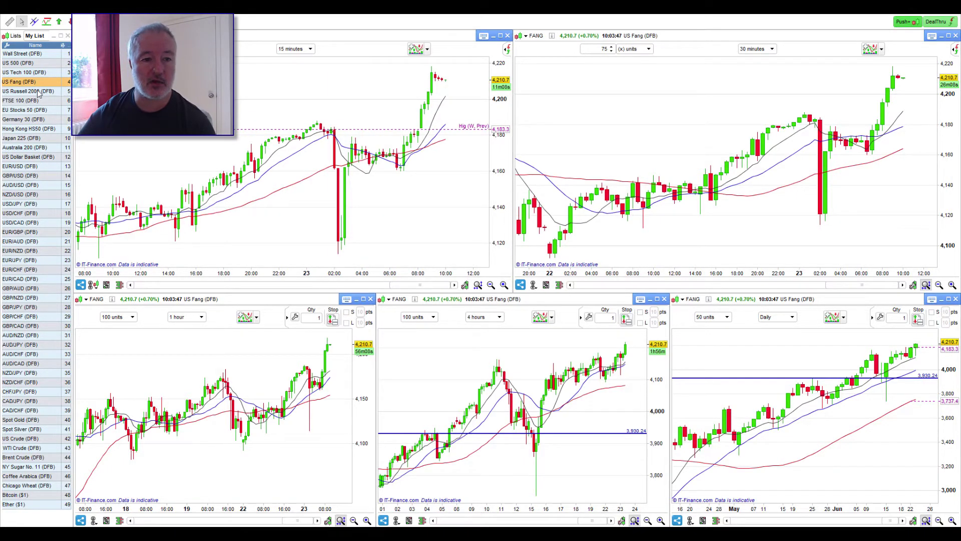
click(38, 92)
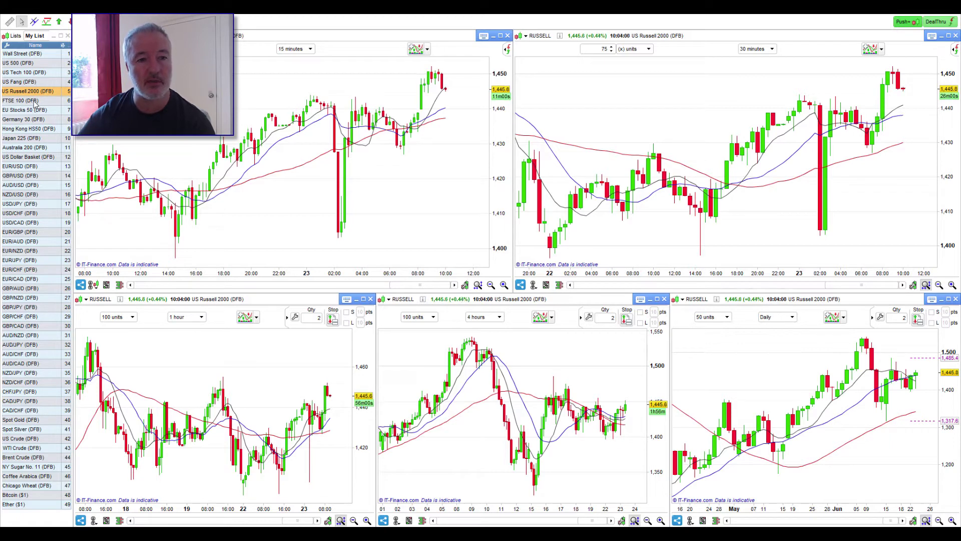
Step through FTSE 100, EU Stocks 50, Germany 30, Hong Kong HS50, Japan 225 and Australia 200.
click(36, 100)
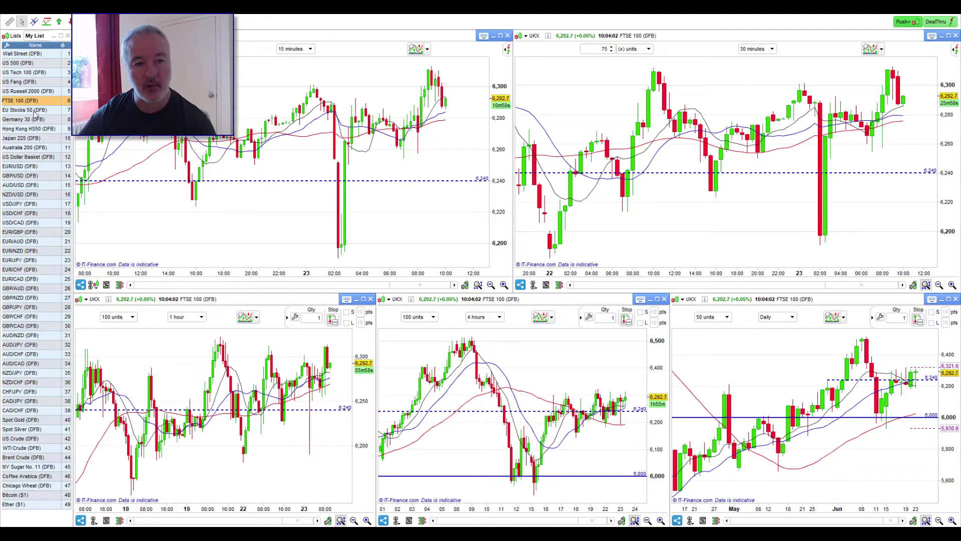
click(34, 109)
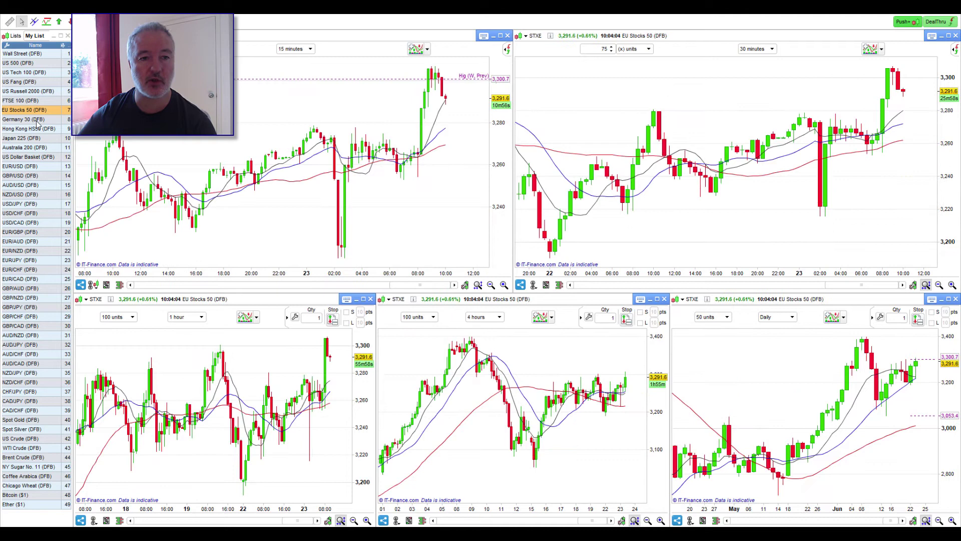
click(37, 120)
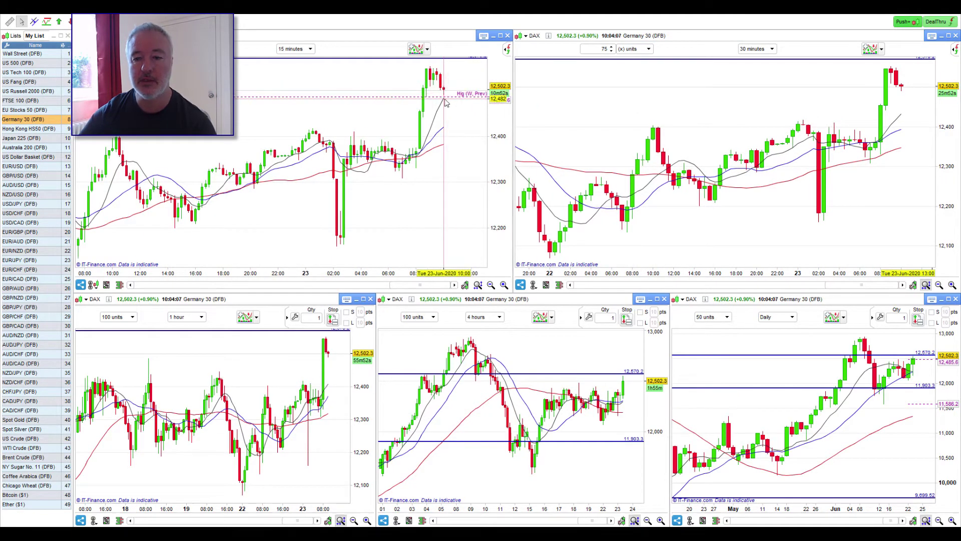
mouse_move(446, 103)
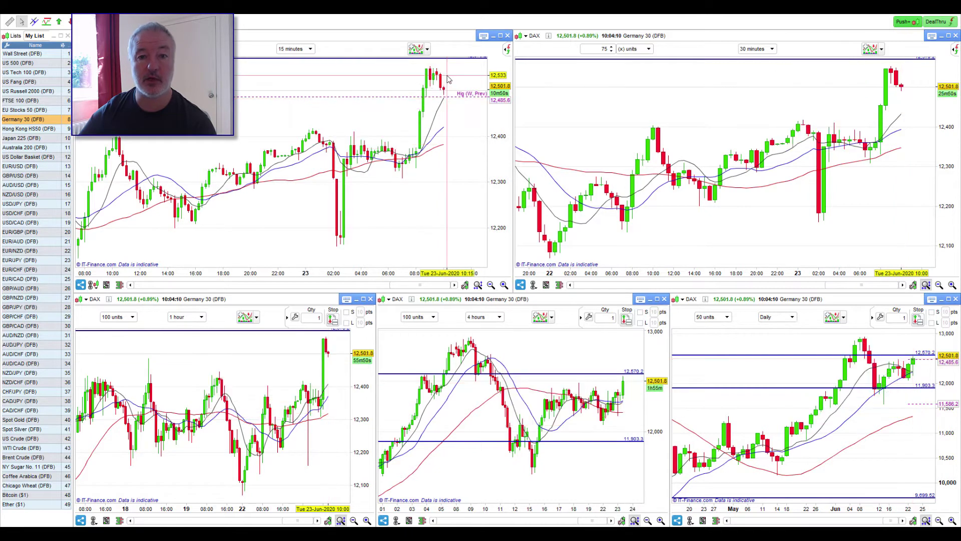
click(23, 128)
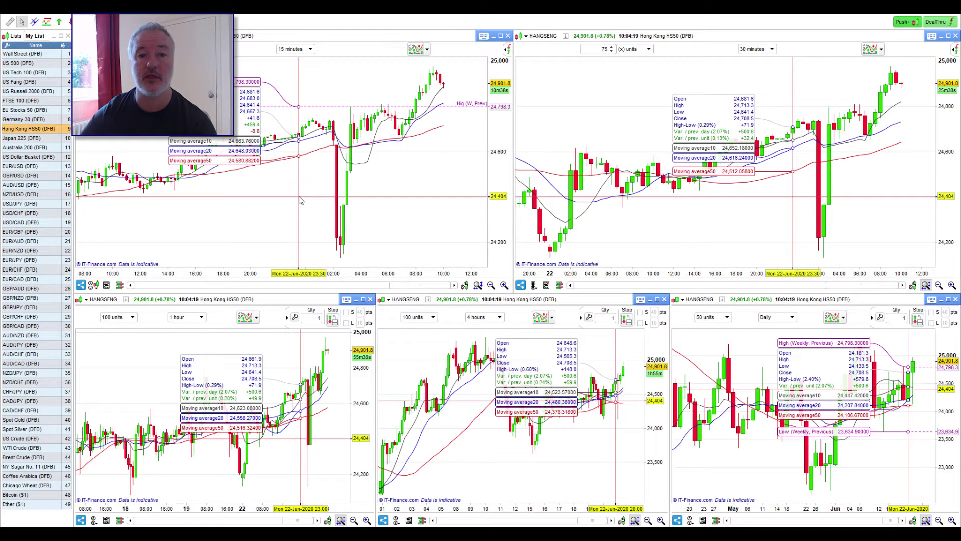
click(19, 138)
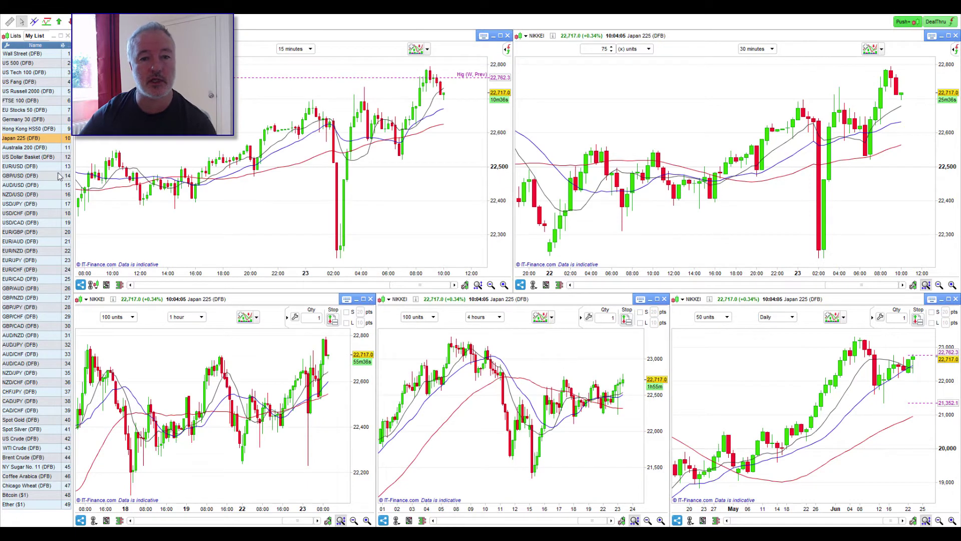
click(28, 148)
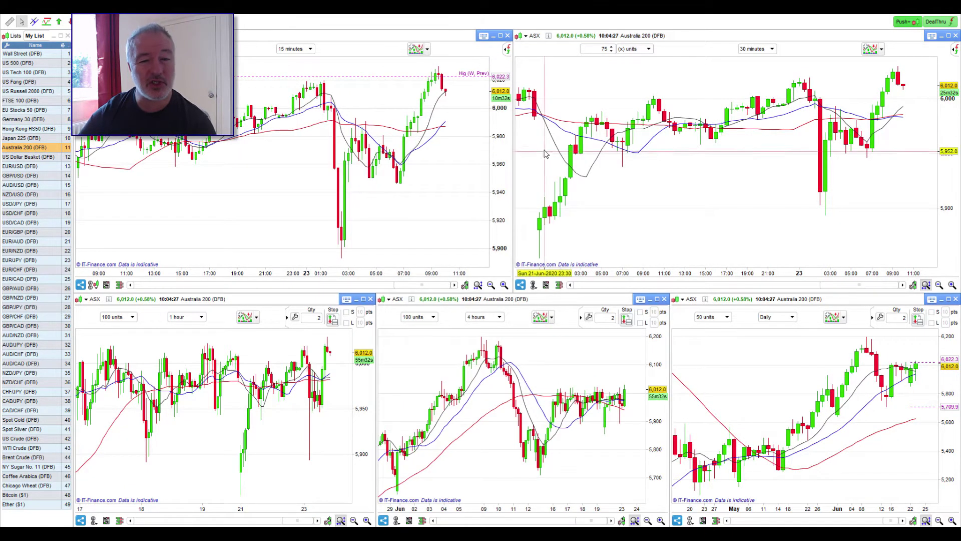
mouse_move(395, 162)
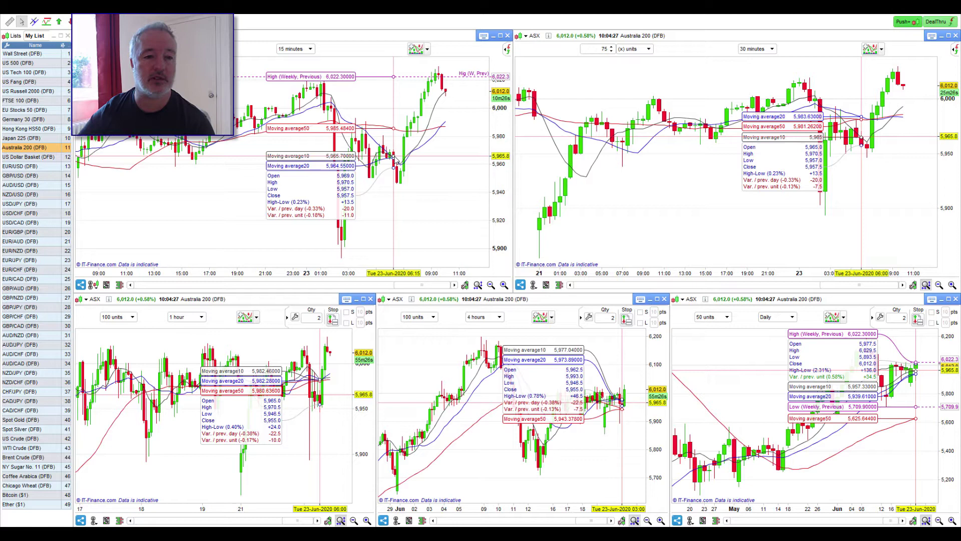
Review US Dollar Basket across all five timeframes, then load EUR/USD (DFB).
click(27, 157)
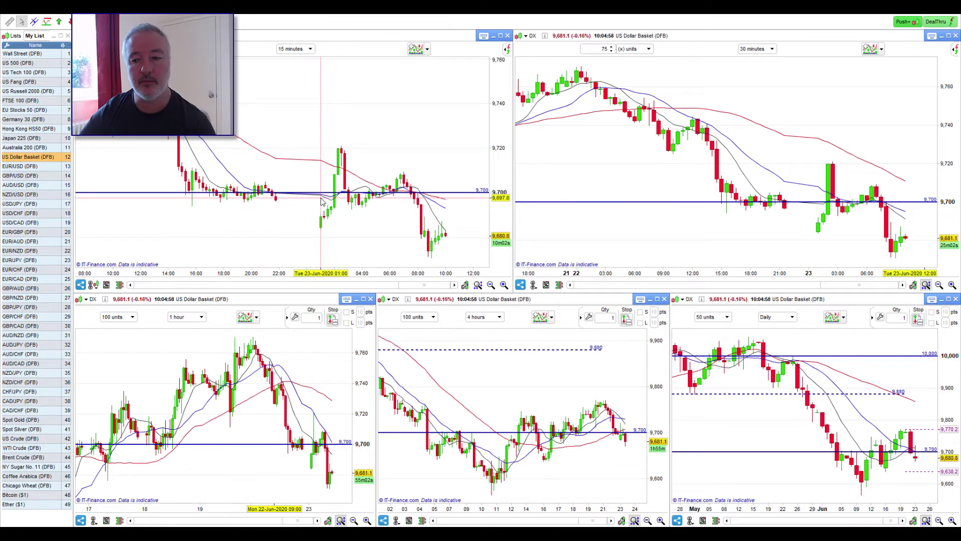
mouse_move(322, 200)
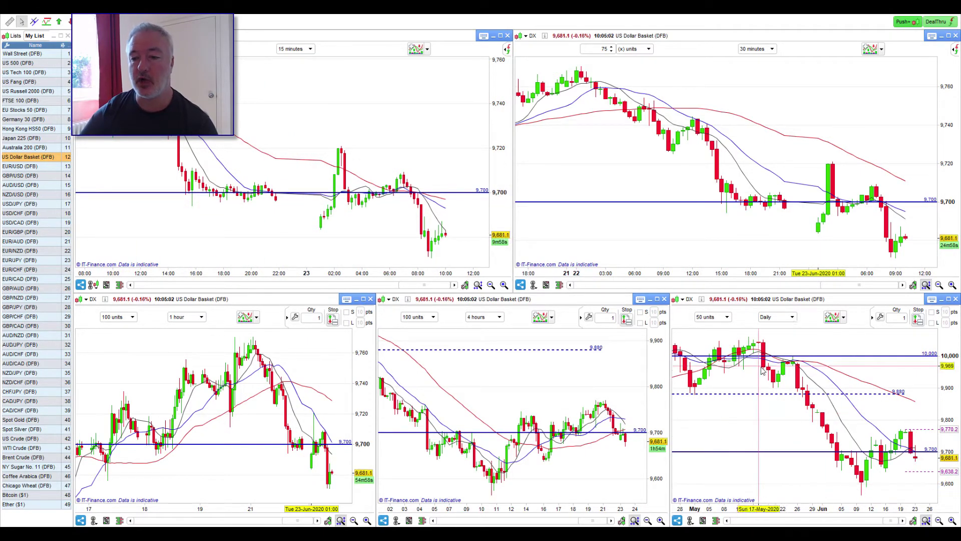
mouse_move(865, 482)
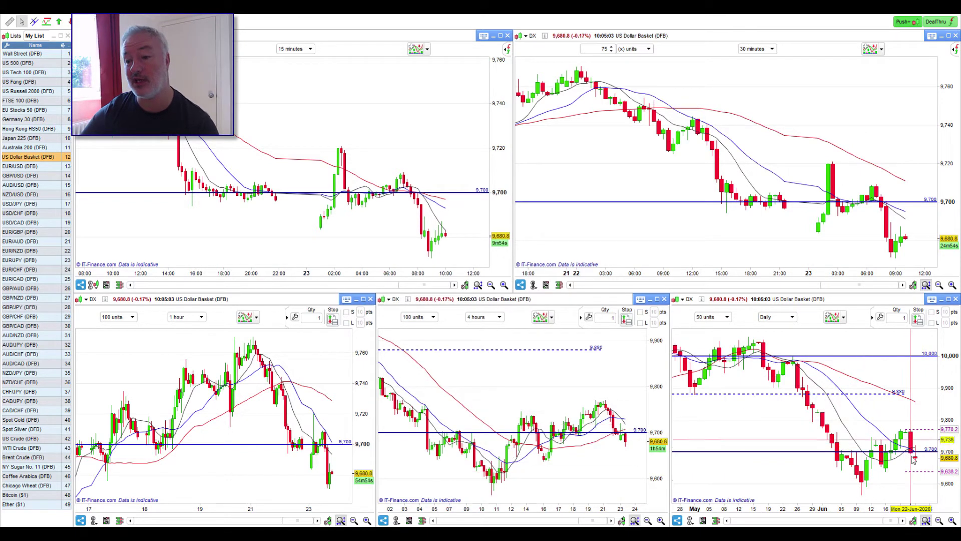
mouse_move(896, 463)
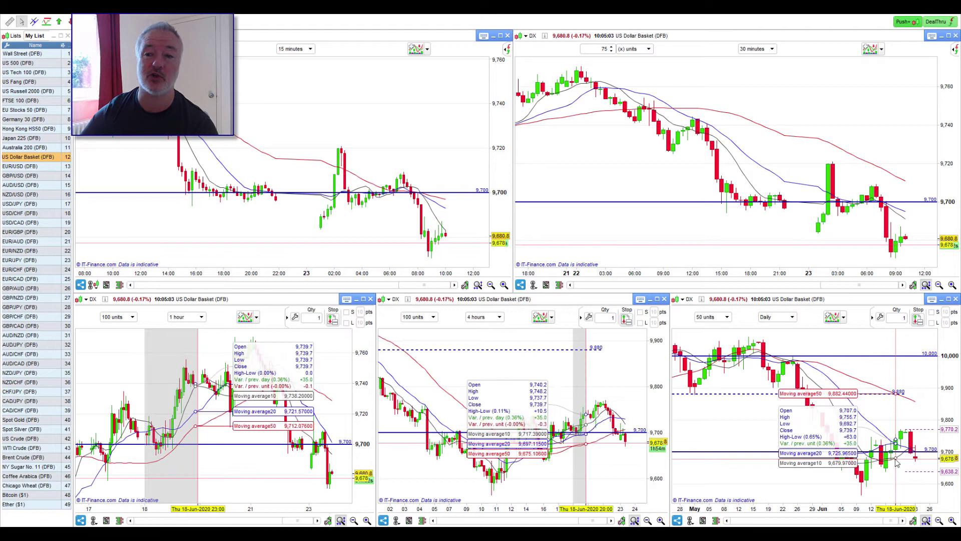
click(46, 167)
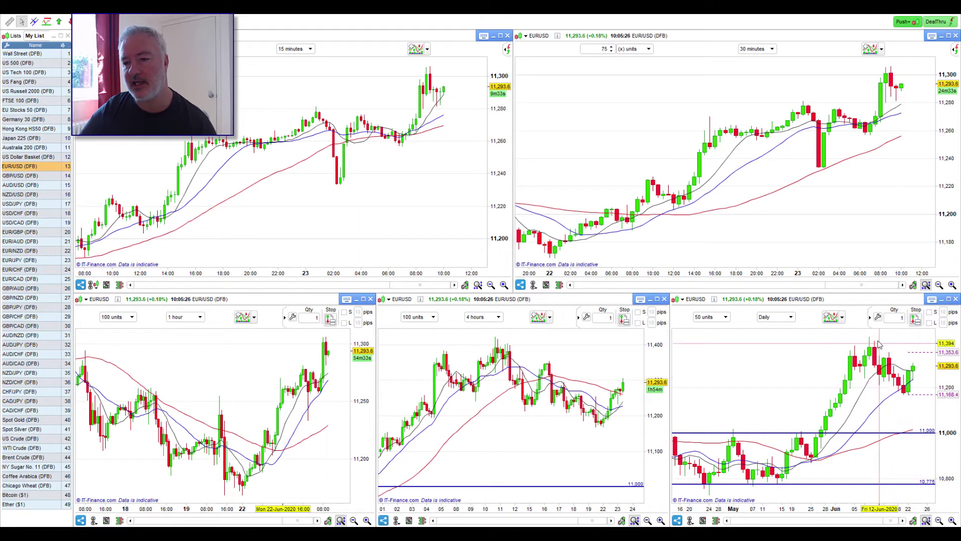
Switch the daily EUR/USD chart to Weekly and back to Daily, then load GBP/USD (DFB).
click(829, 369)
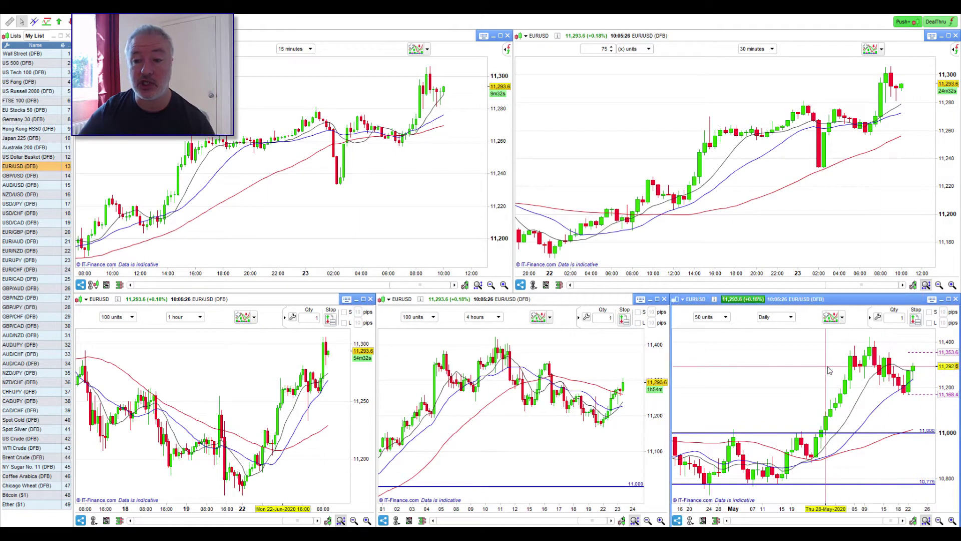
click(790, 317)
click(784, 477)
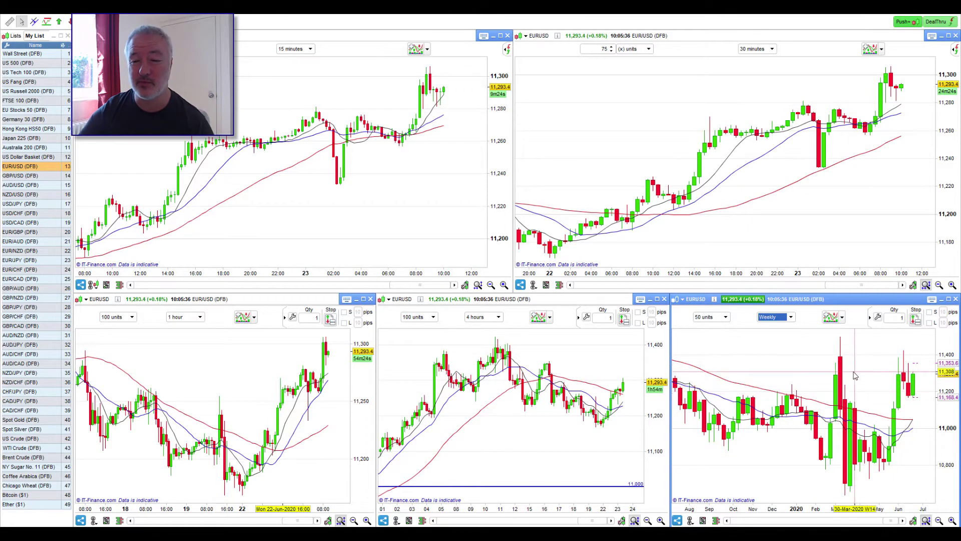
click(770, 318)
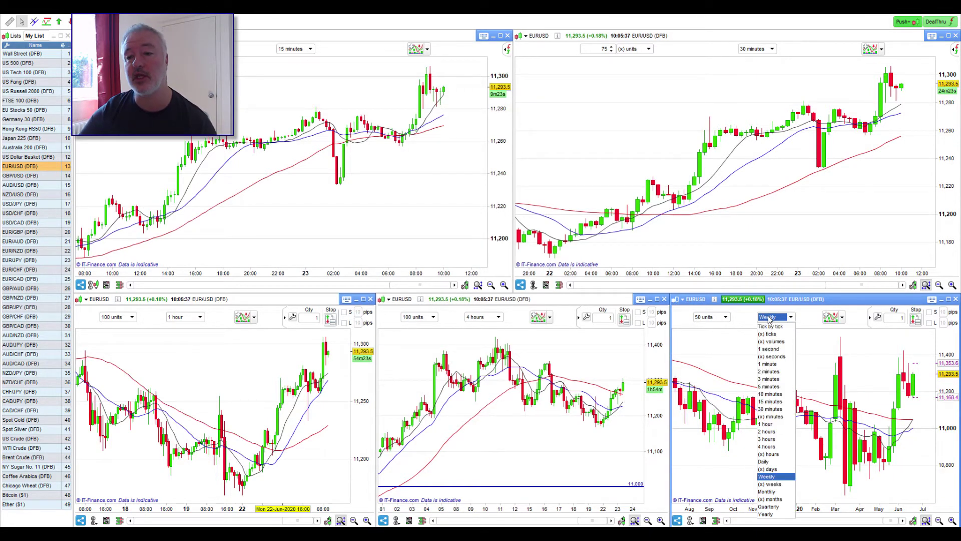
click(777, 478)
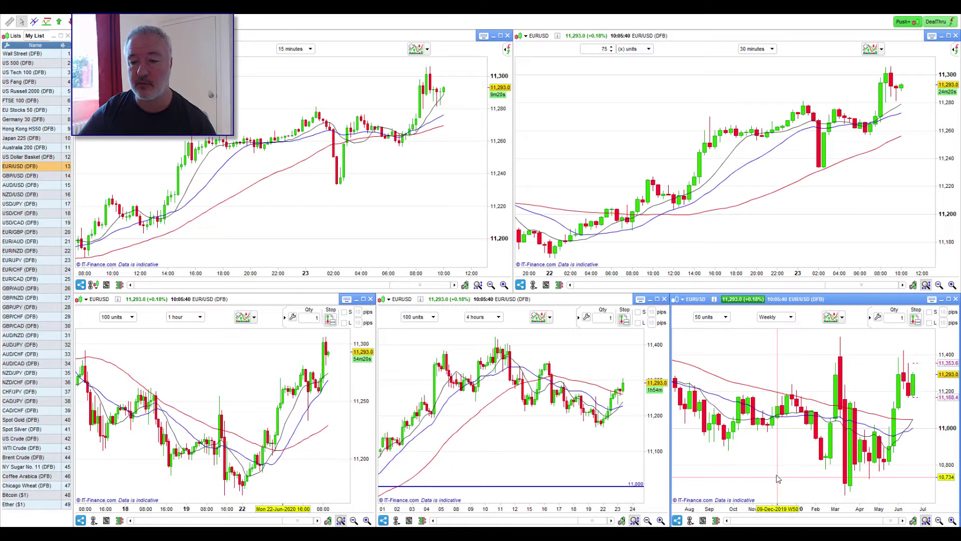
click(773, 317)
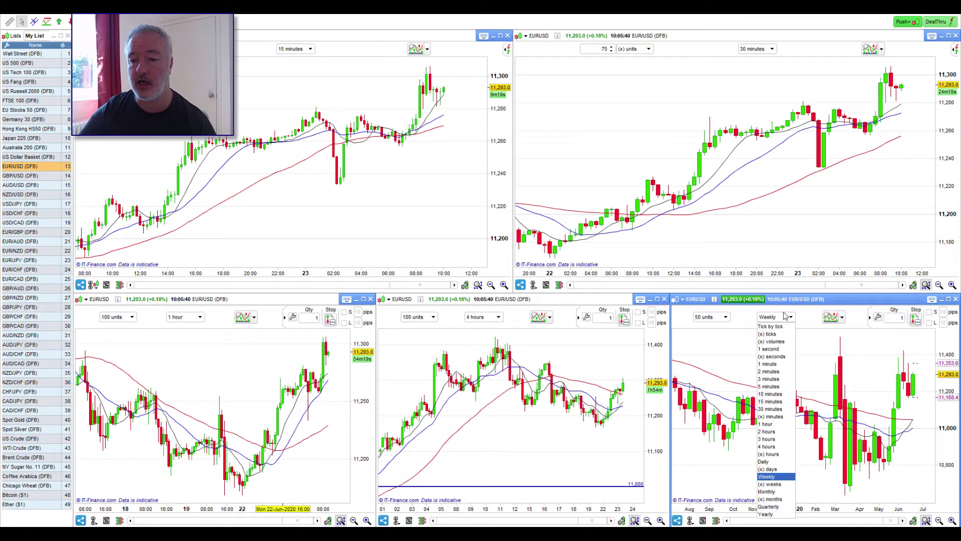
click(764, 462)
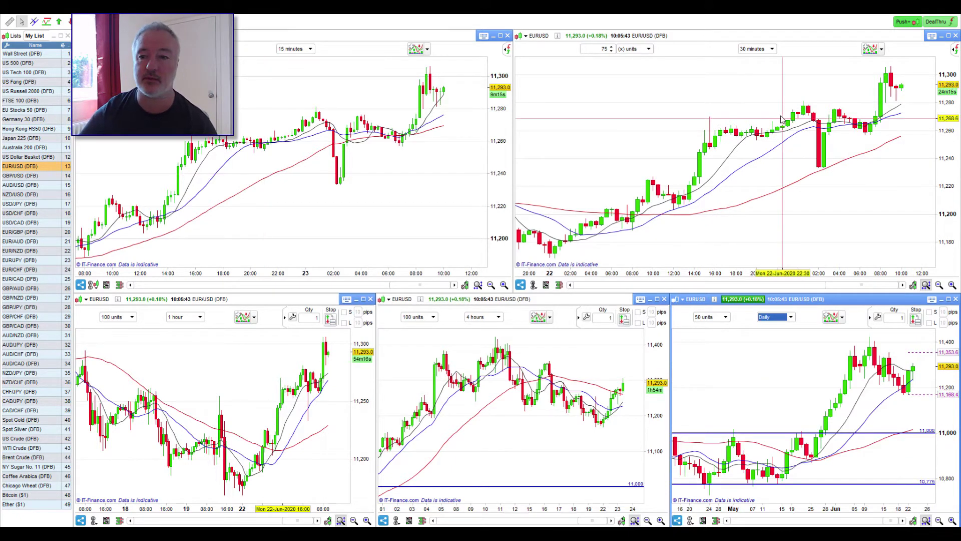
click(19, 177)
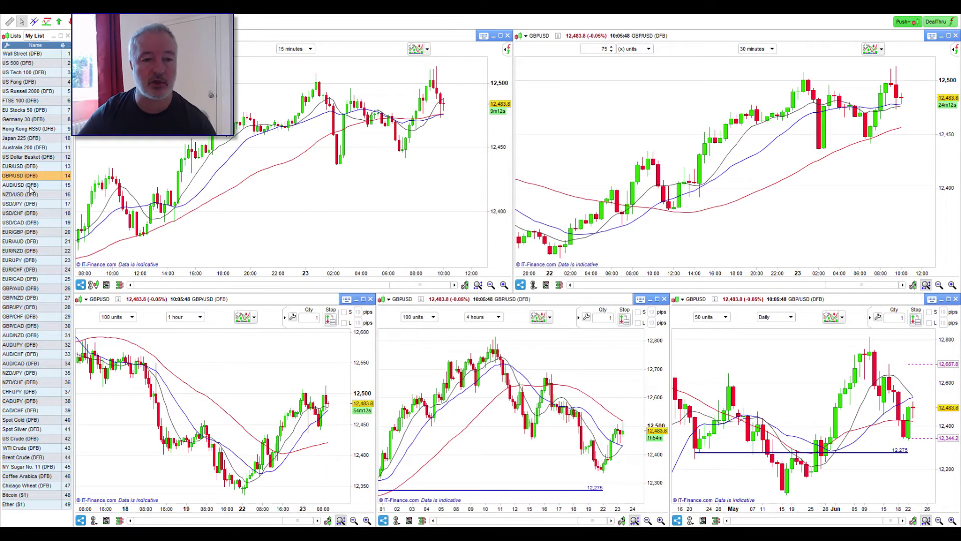
Step through AUD/USD, NZD/USD and USD/CHF, ending on USD/CAD in all charts.
click(30, 185)
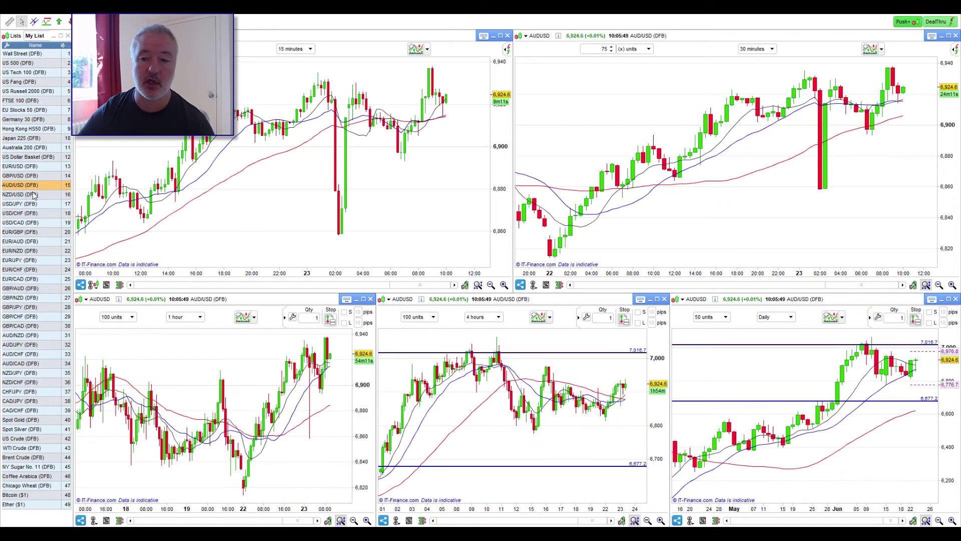
click(33, 194)
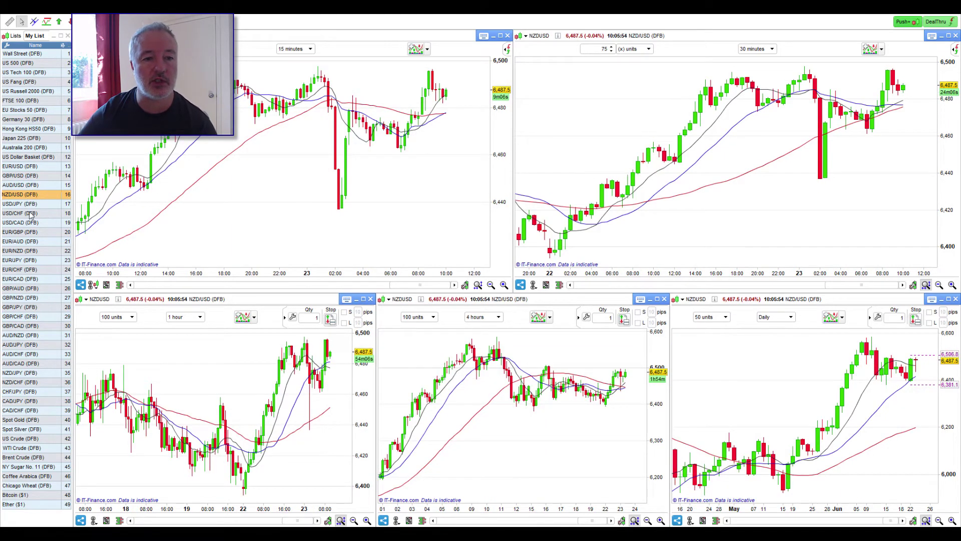
click(30, 213)
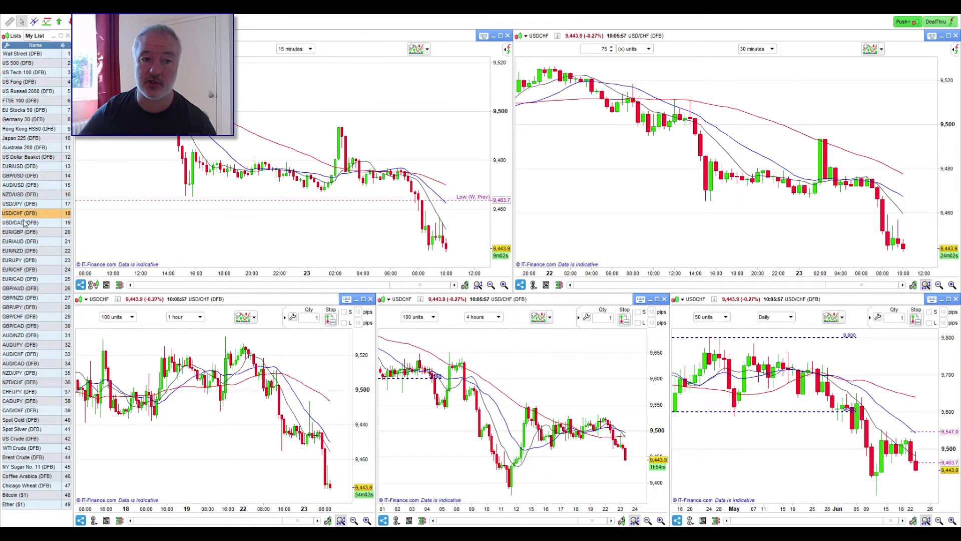
click(24, 223)
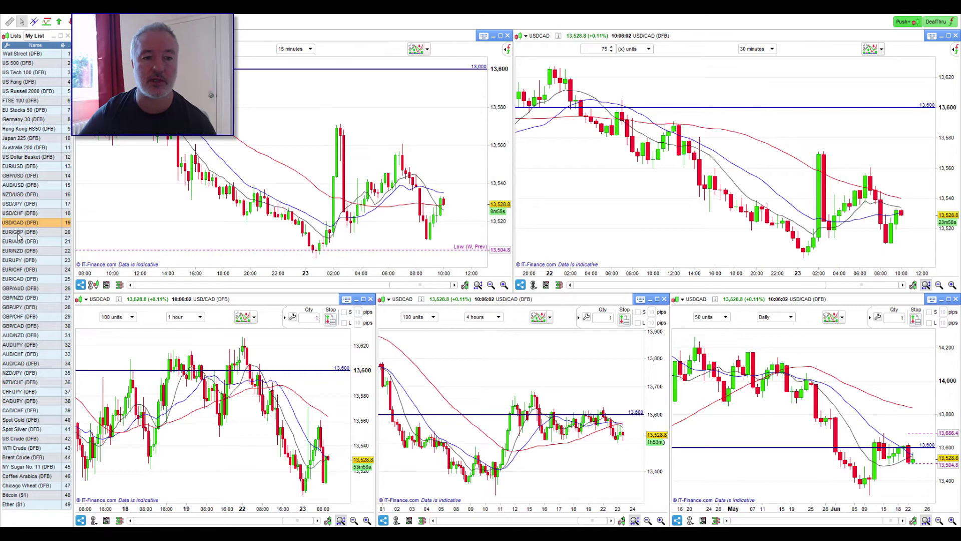
Review EUR/GBP, EUR/AUD, EUR/NZD, EUR/JPY, EUR/CHF and EUR/CAD, then load GBP/AUD.
click(18, 233)
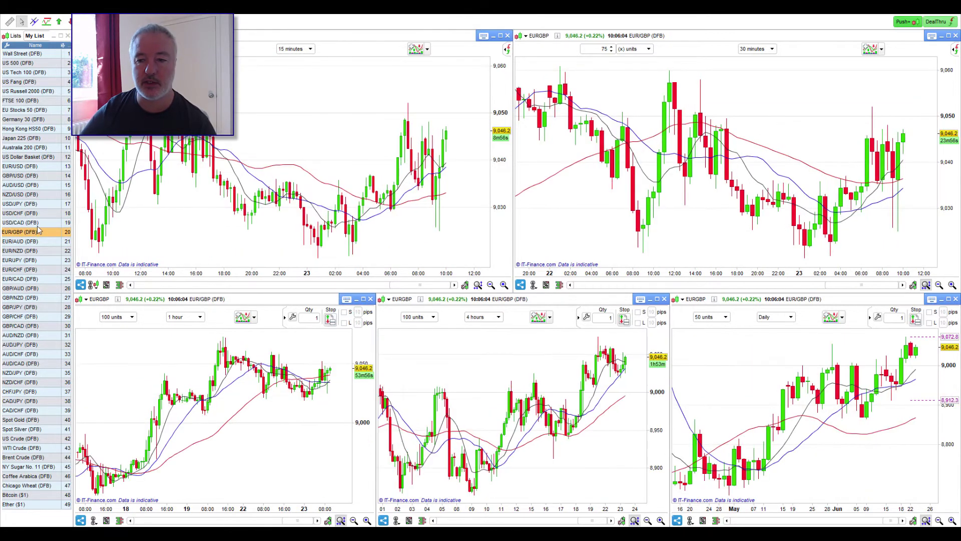
click(28, 243)
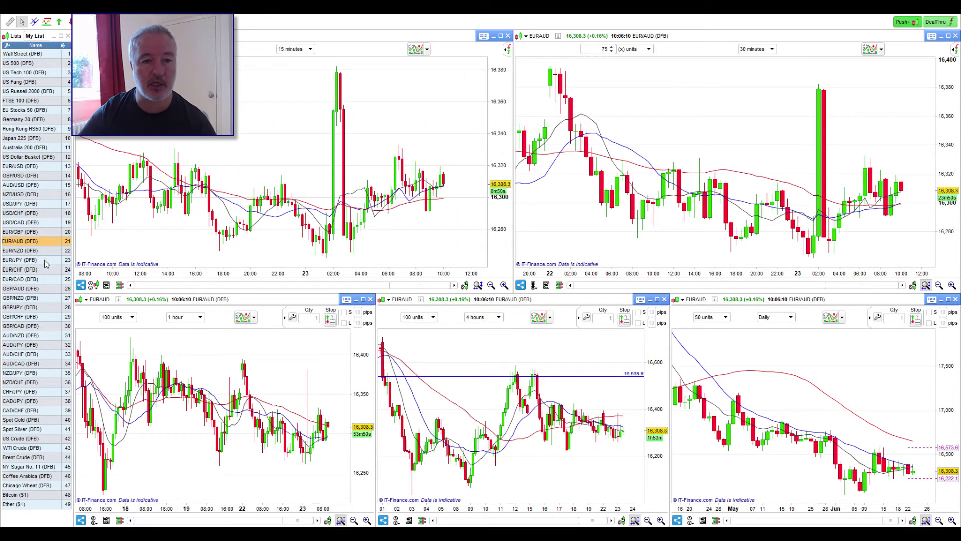
click(34, 252)
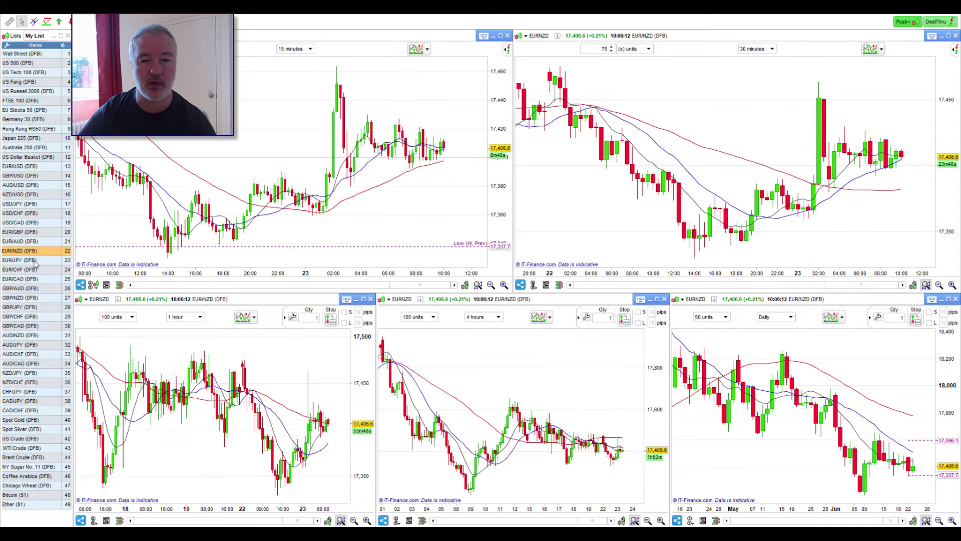
click(34, 261)
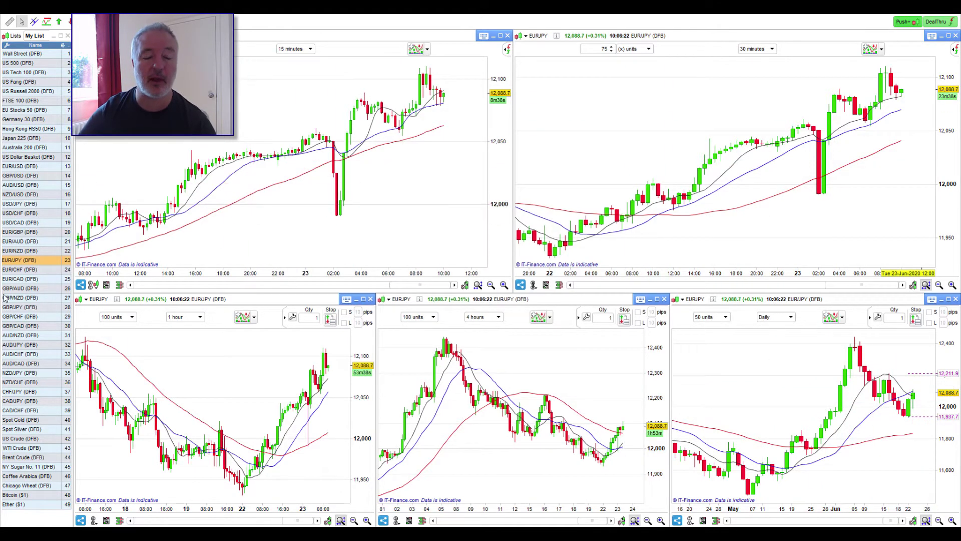
click(28, 270)
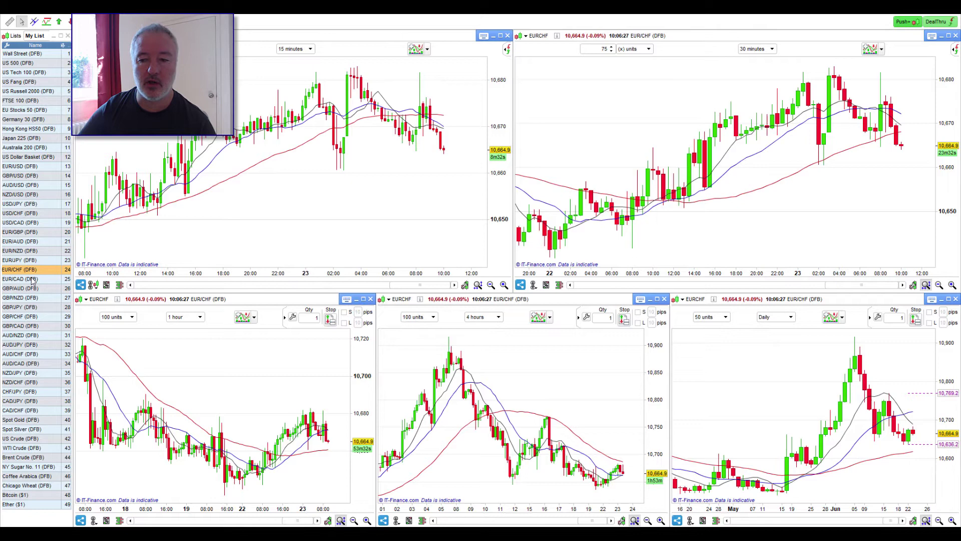
click(32, 279)
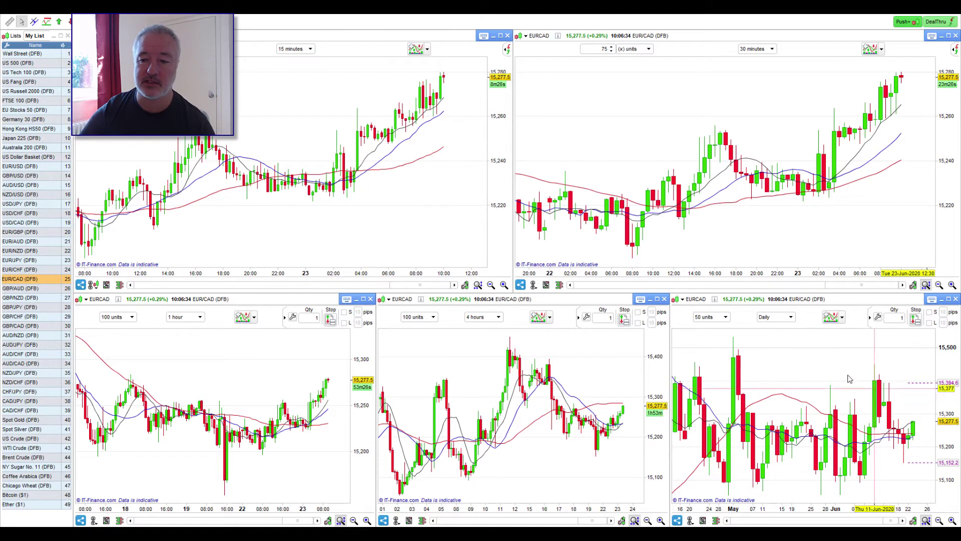
click(25, 289)
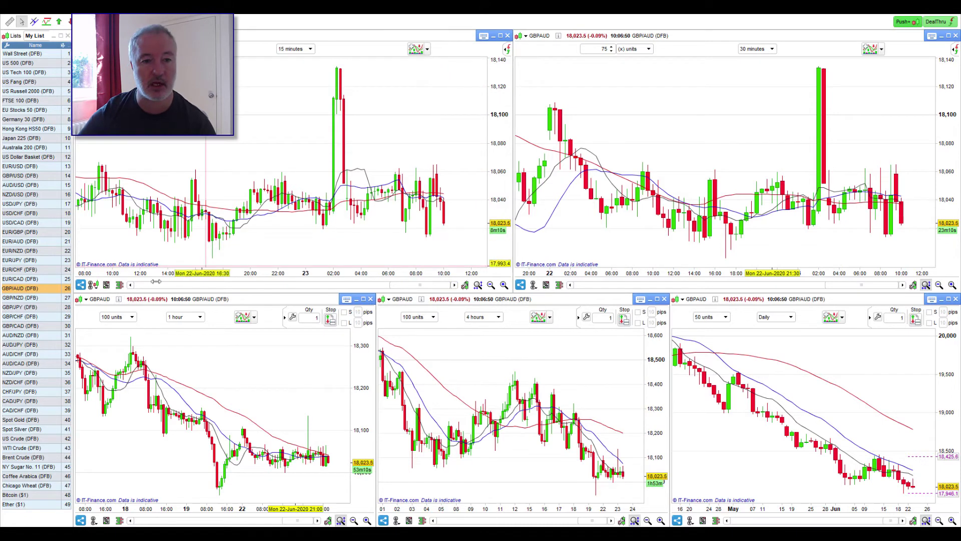
Review GBP/NZD, GBP/JPY, GBP/CHF and GBP/CAD, then load AUD/NZD into all charts.
click(20, 297)
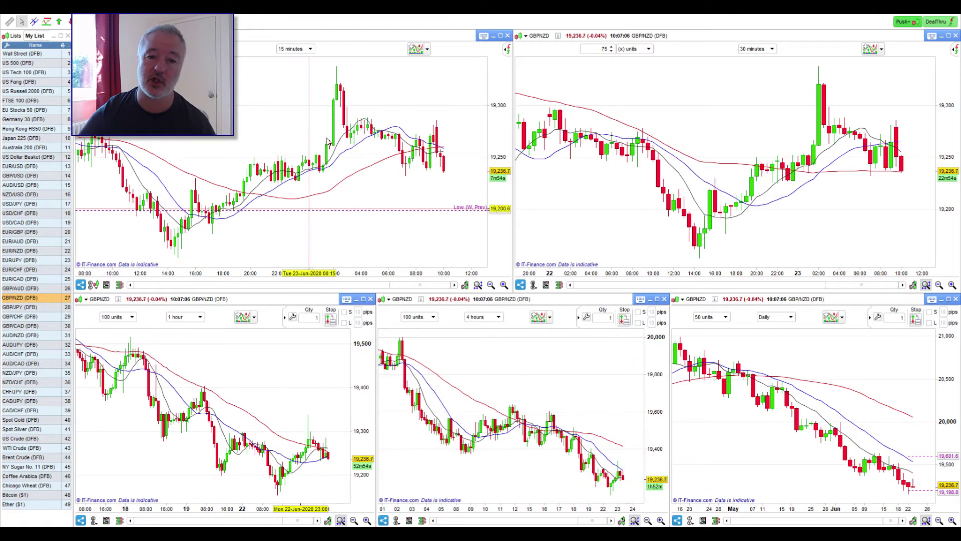
click(19, 308)
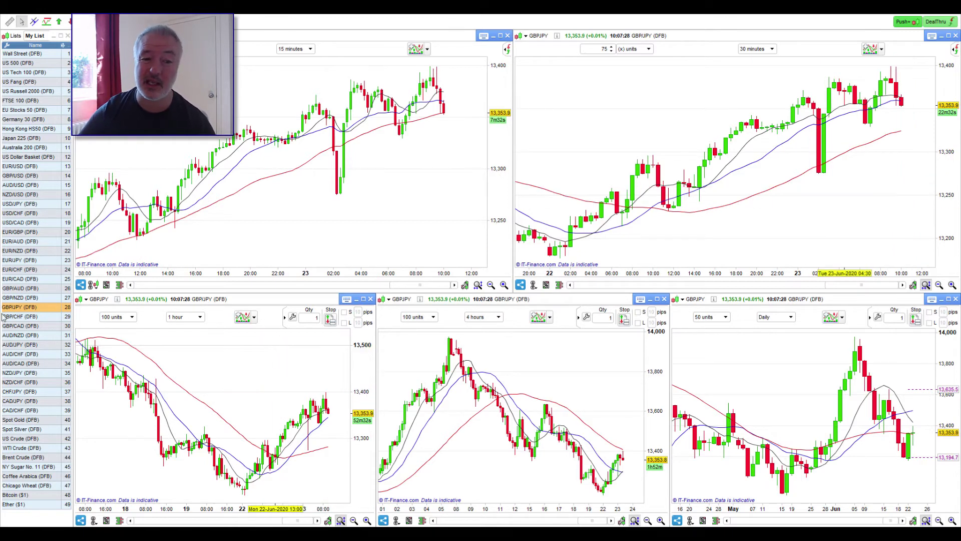
click(18, 317)
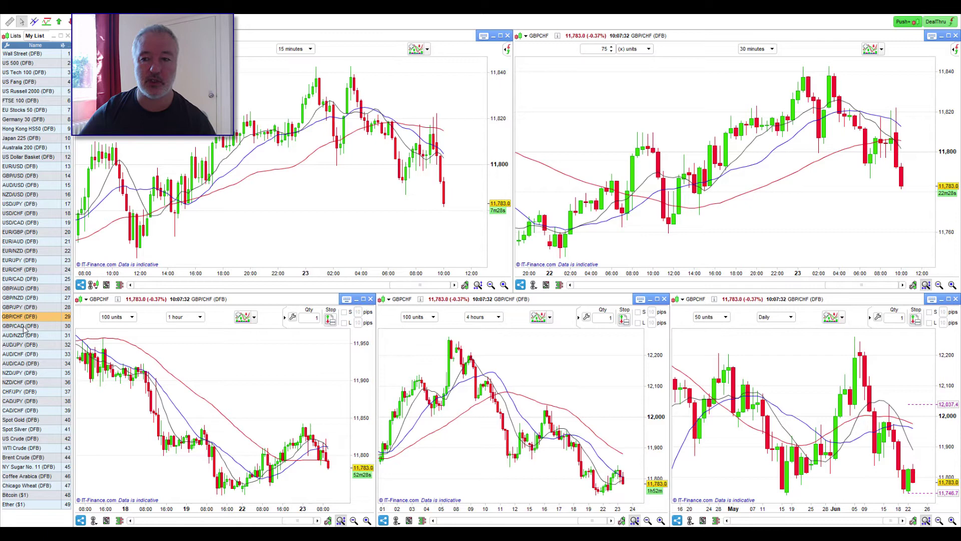
click(23, 326)
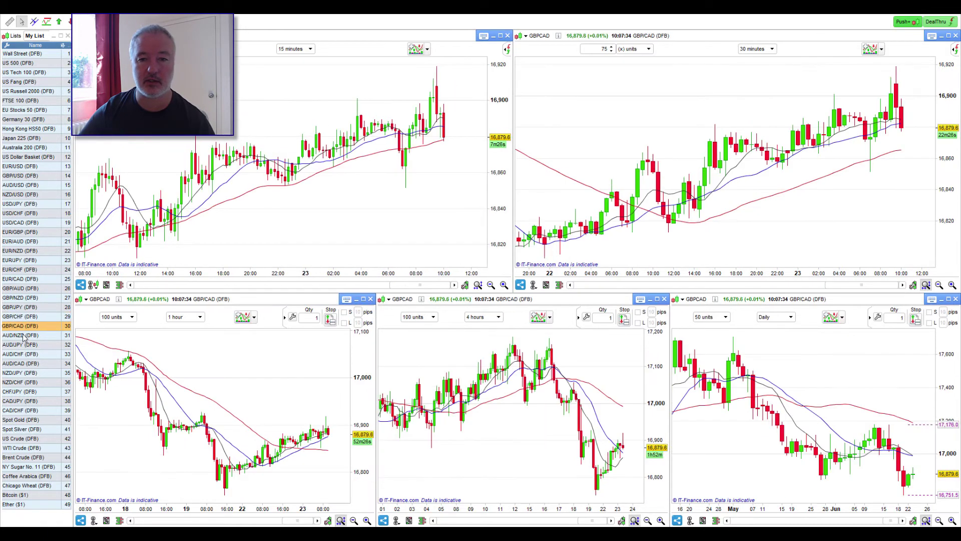
click(22, 336)
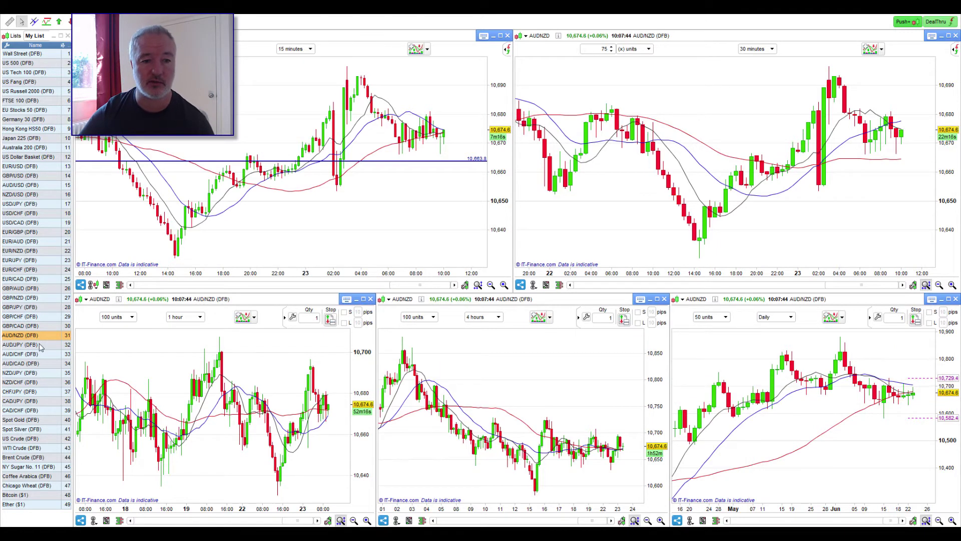
Load AUD/JPY, AUD/CHF and AUD/CAD in turn into all linked charts.
click(36, 346)
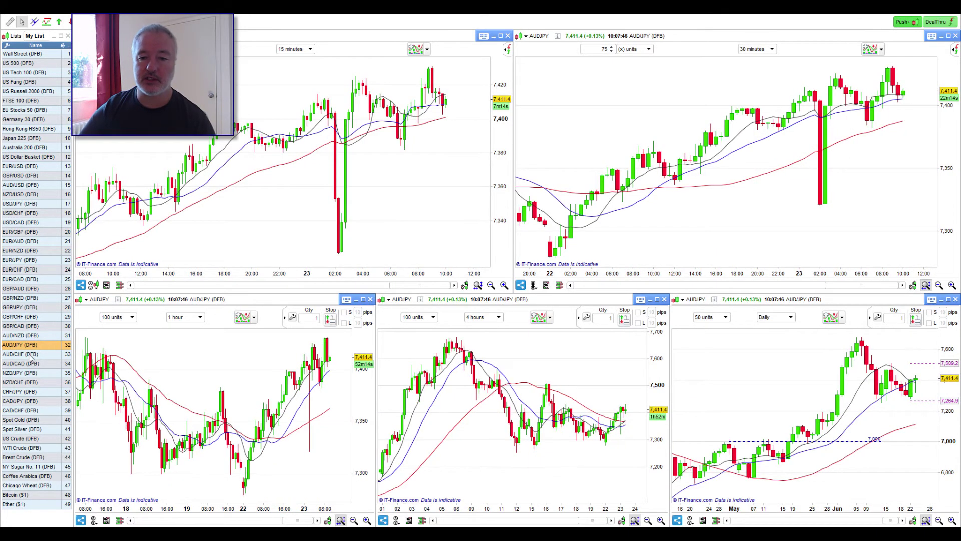
click(29, 355)
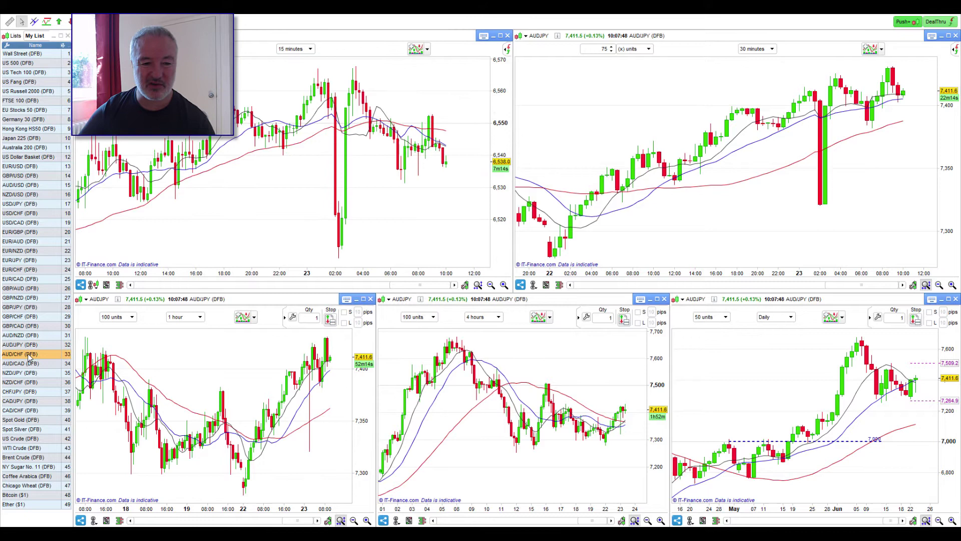
click(23, 363)
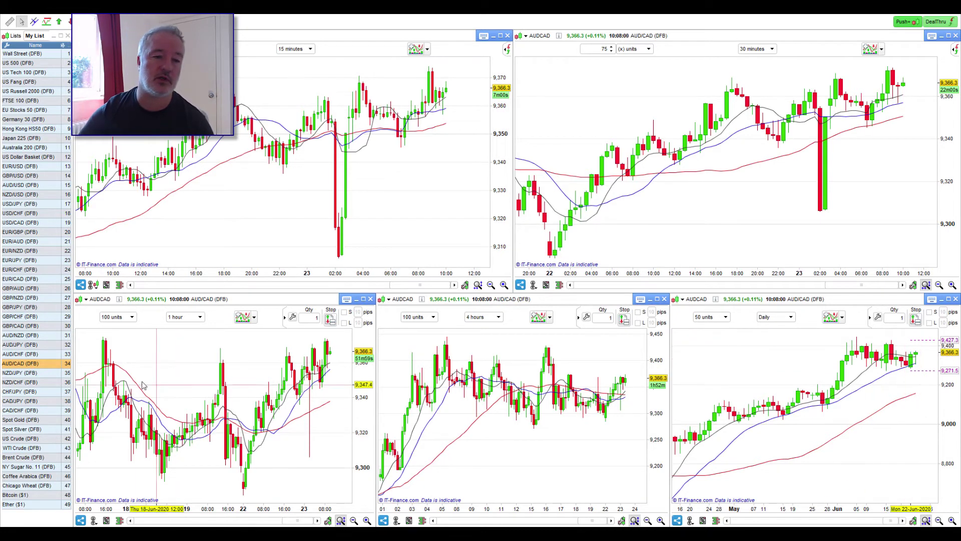
Review NZD/JPY, NZD/CHF, CHF/JPY, CAD/JPY and CAD/CHF in turn, ending on Spot Gold.
click(23, 375)
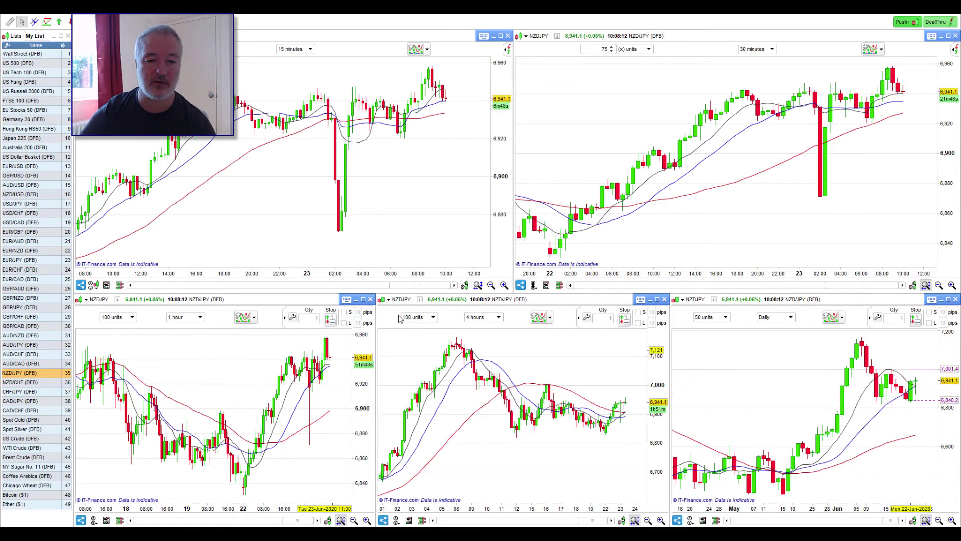
click(23, 383)
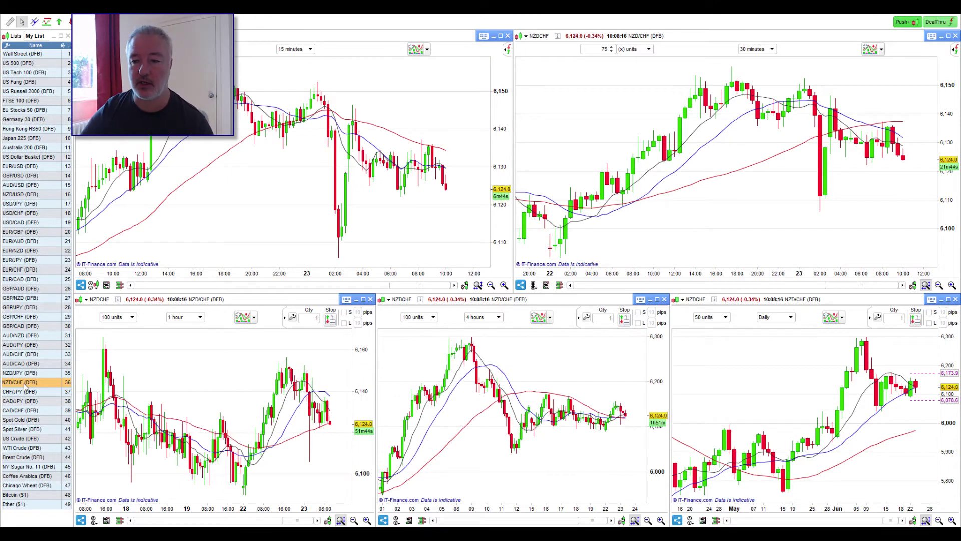
click(29, 393)
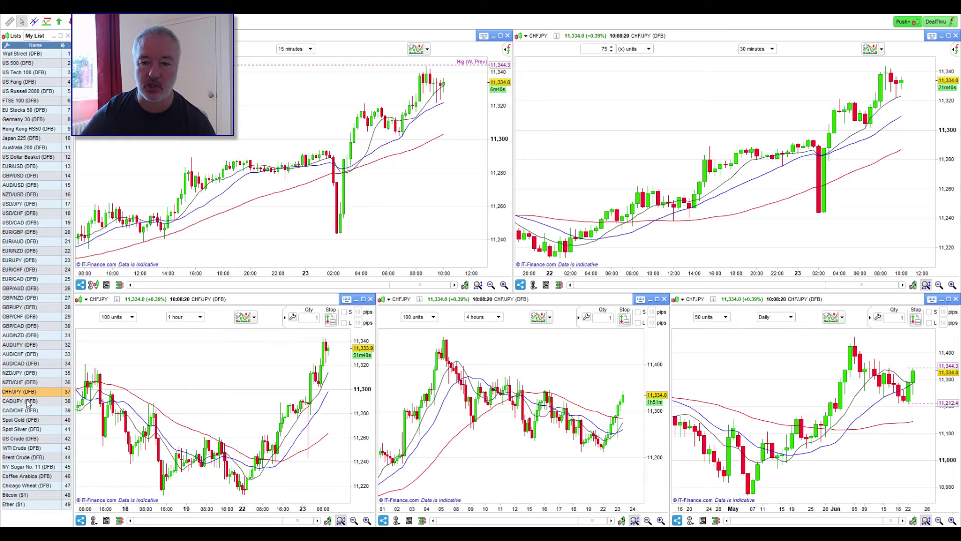
click(29, 402)
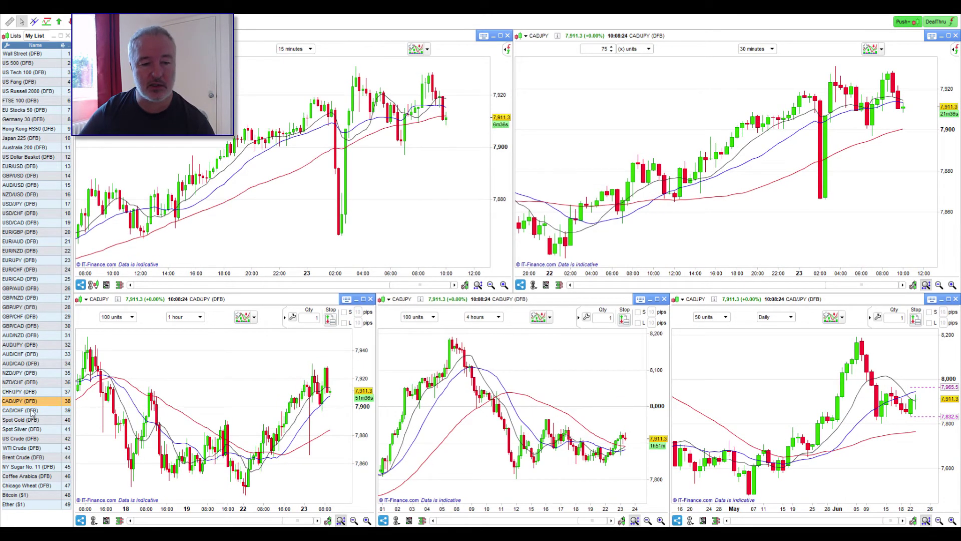
click(31, 411)
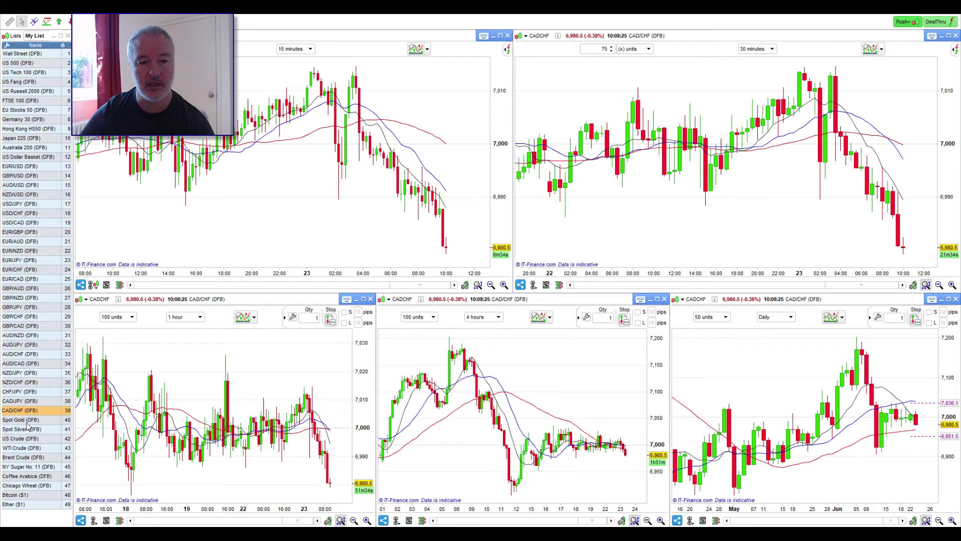
click(28, 420)
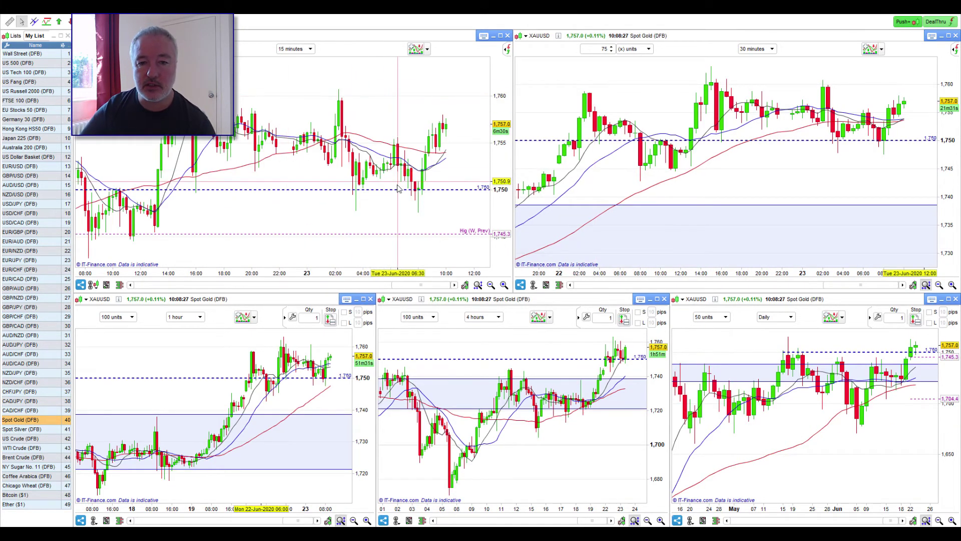
Zoom the 15-minute gold chart back to 19 June, then compress and shift the 1-hour chart.
scroll(386, 202, down, 2)
scroll(386, 202, down, 2)
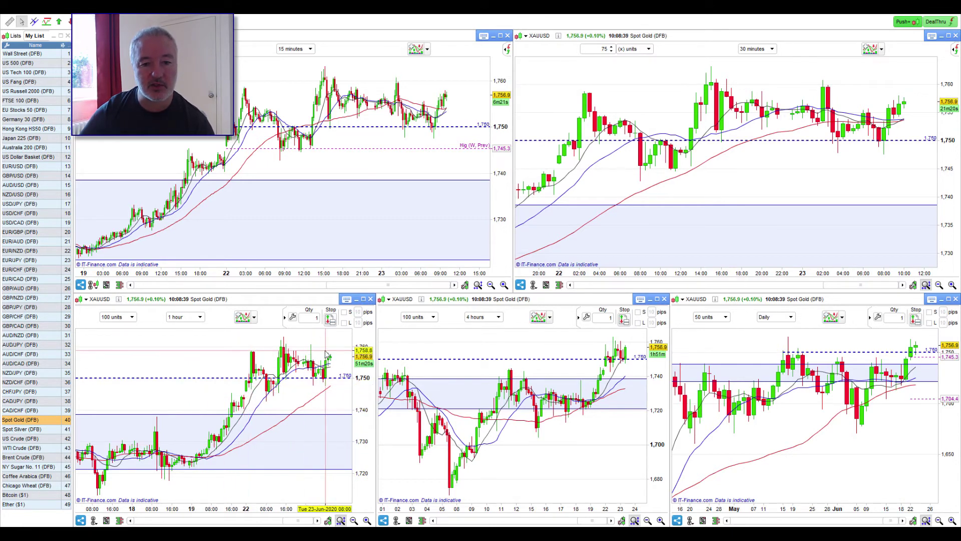
drag(365, 345, 295, 360)
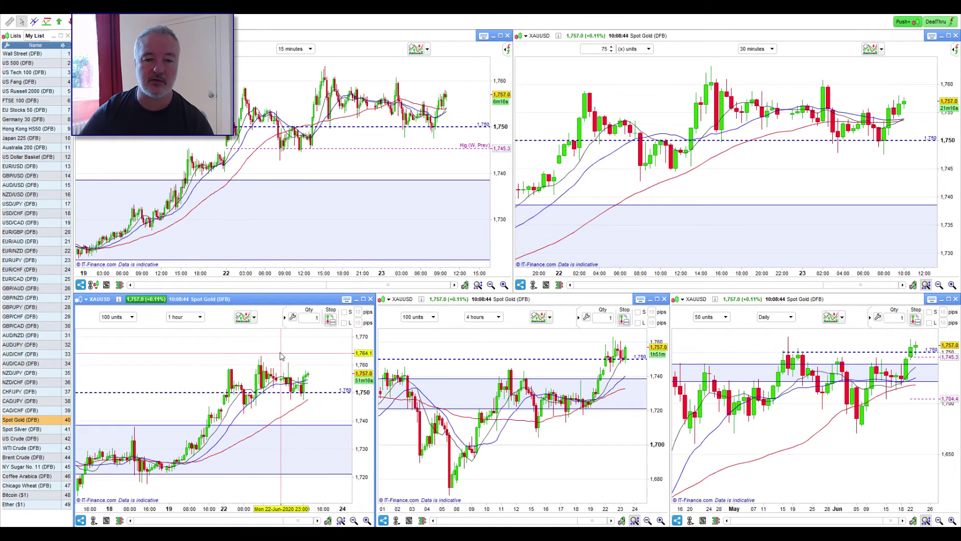
drag(223, 350, 171, 450)
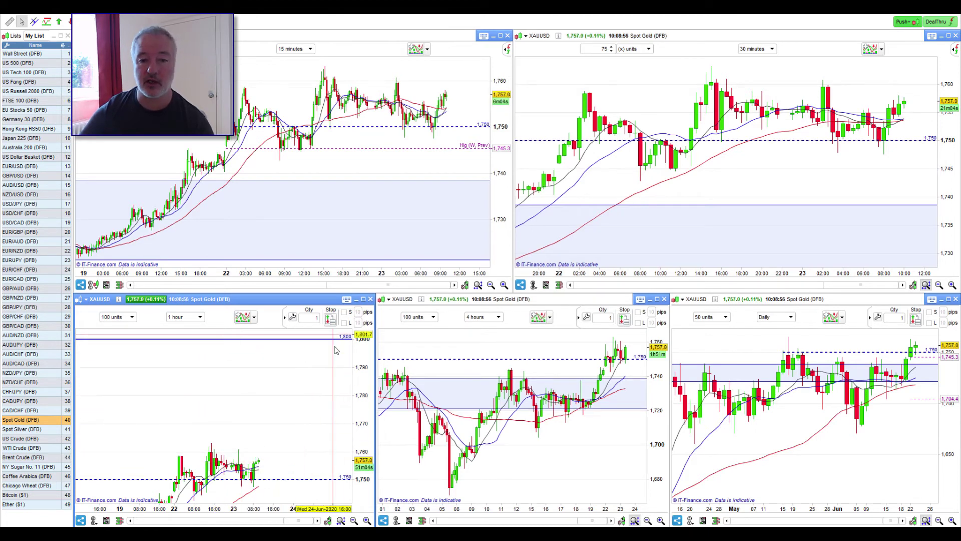
Zoom the 4-hour gold chart to 10–23 June, pan the daily chart, then load Spot Silver.
scroll(472, 463, up, 2)
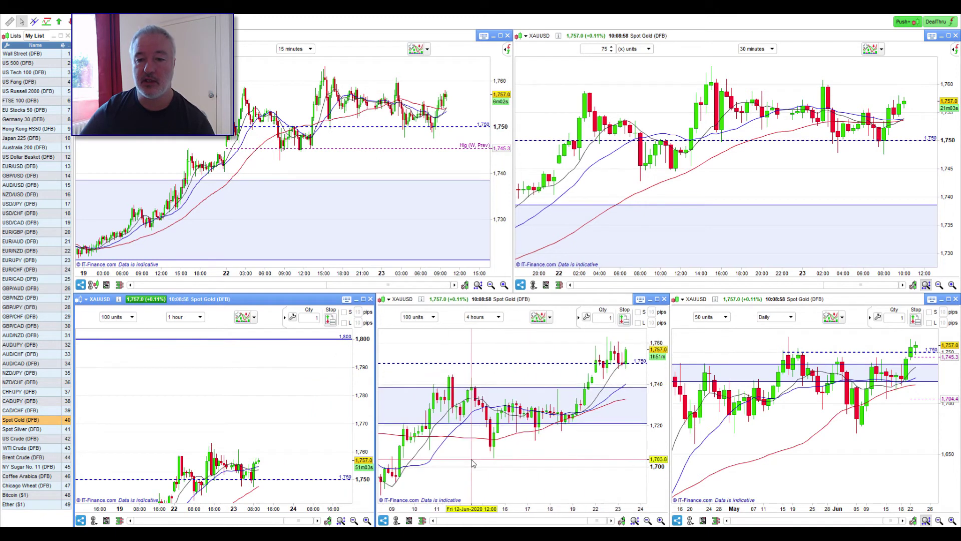
scroll(472, 463, up, 1)
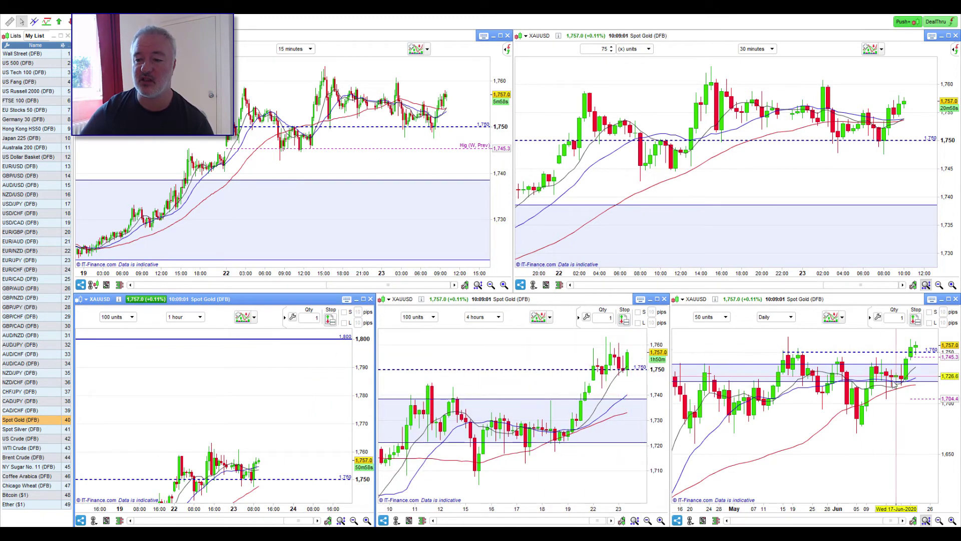
drag(899, 445, 886, 473)
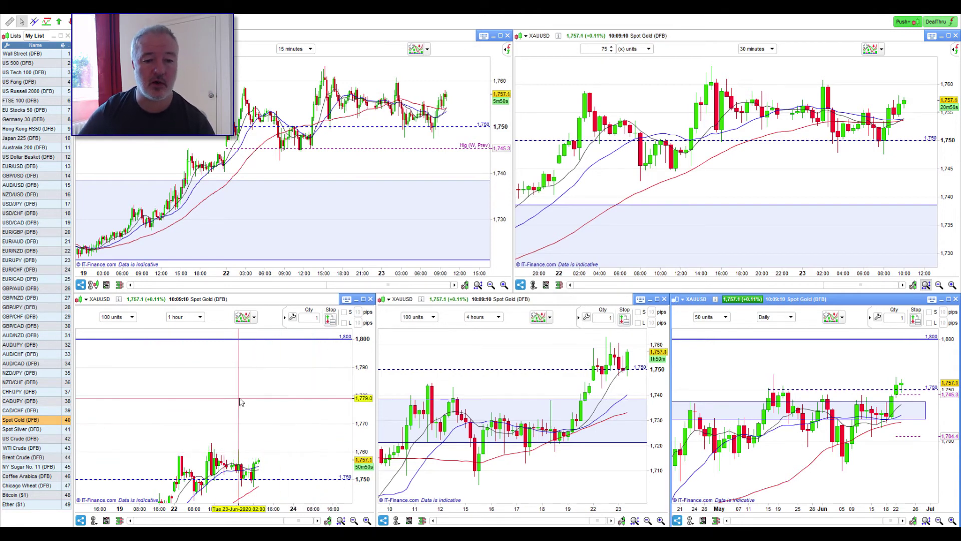
scroll(238, 398, up, 2)
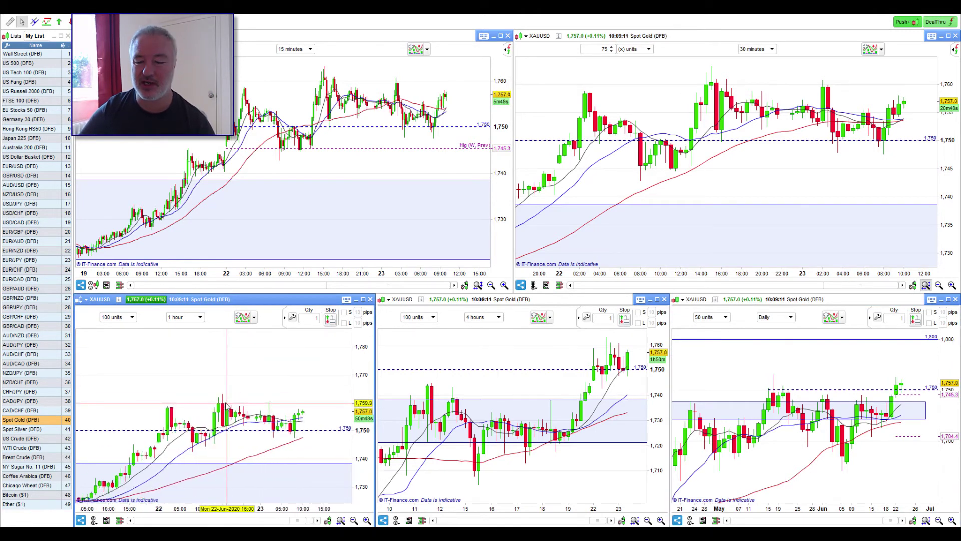
click(17, 430)
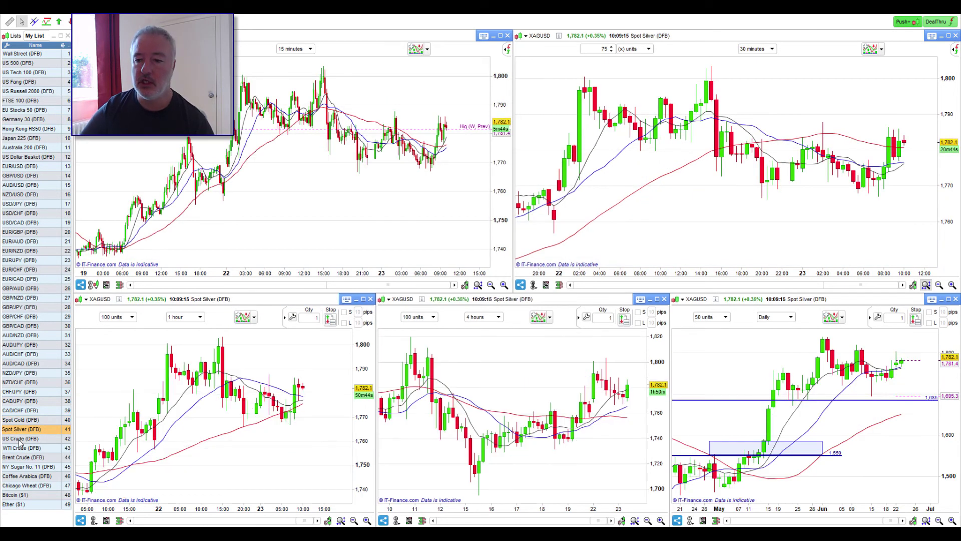
Review US Crude, WTI Crude, Brent Crude and NY Sugar No. 11 in the linked charts.
click(21, 439)
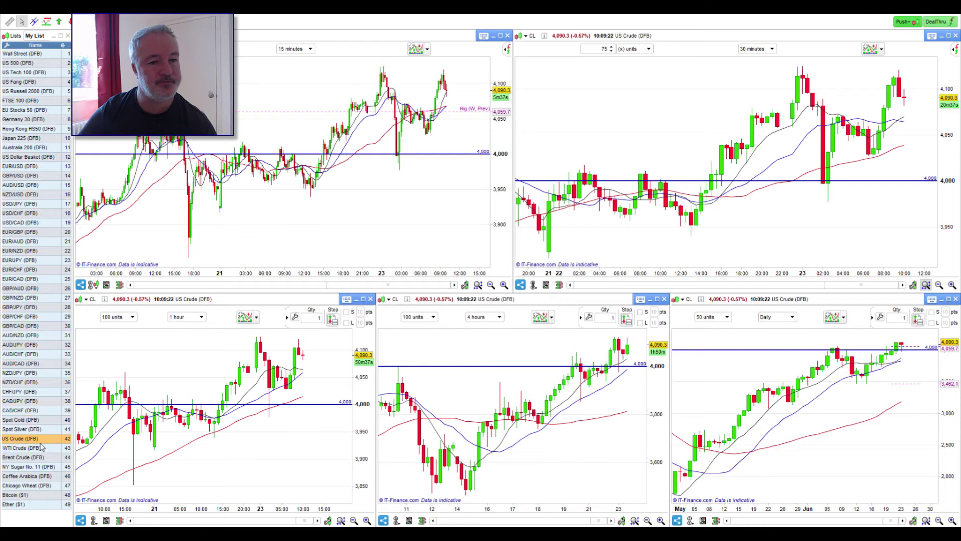
click(42, 450)
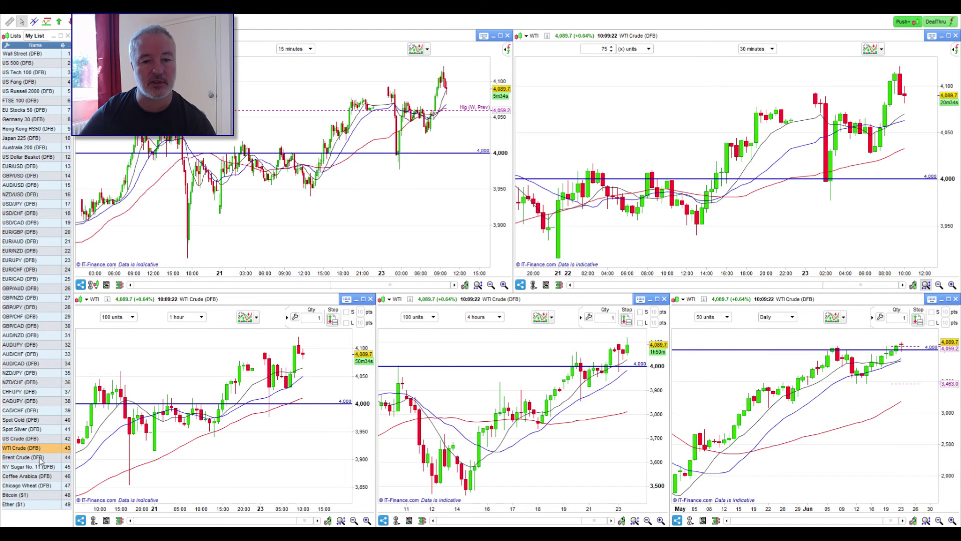
click(40, 459)
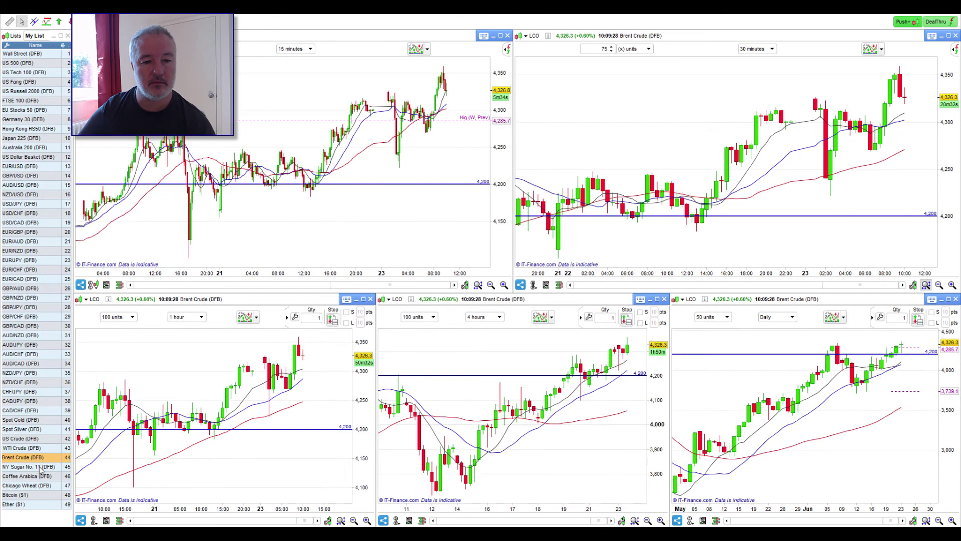
click(40, 467)
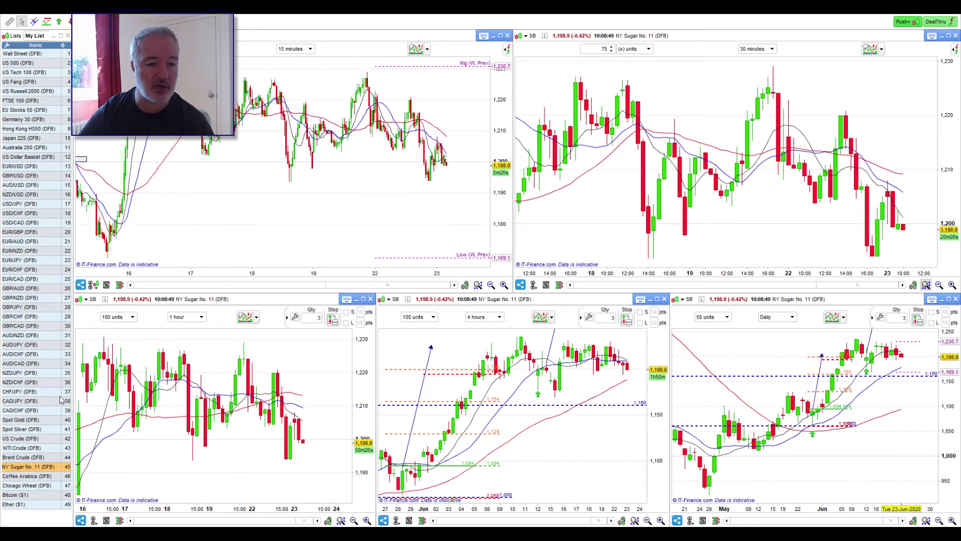
Review Coffee Arabica, Chicago Wheat and Bitcoin, then load GBP/AUD into all five charts.
click(18, 478)
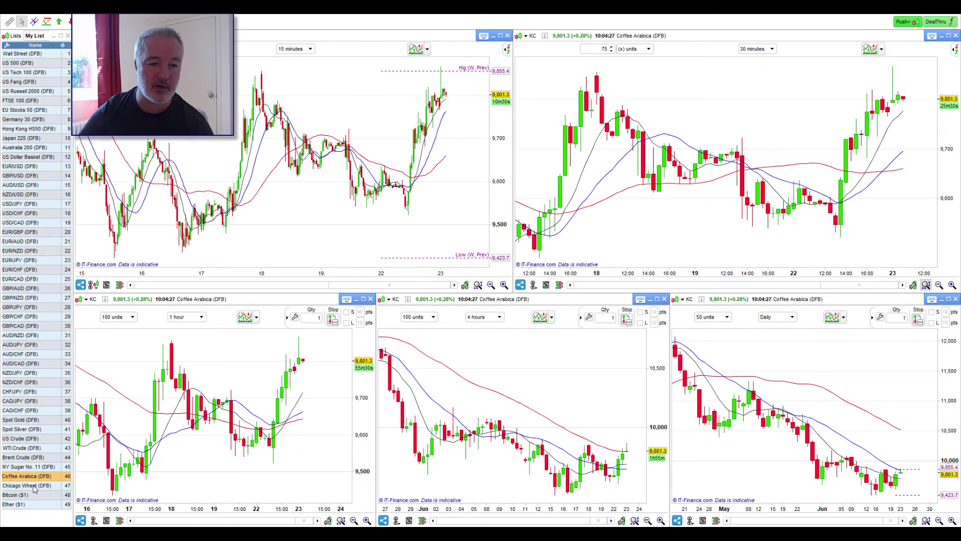
click(35, 486)
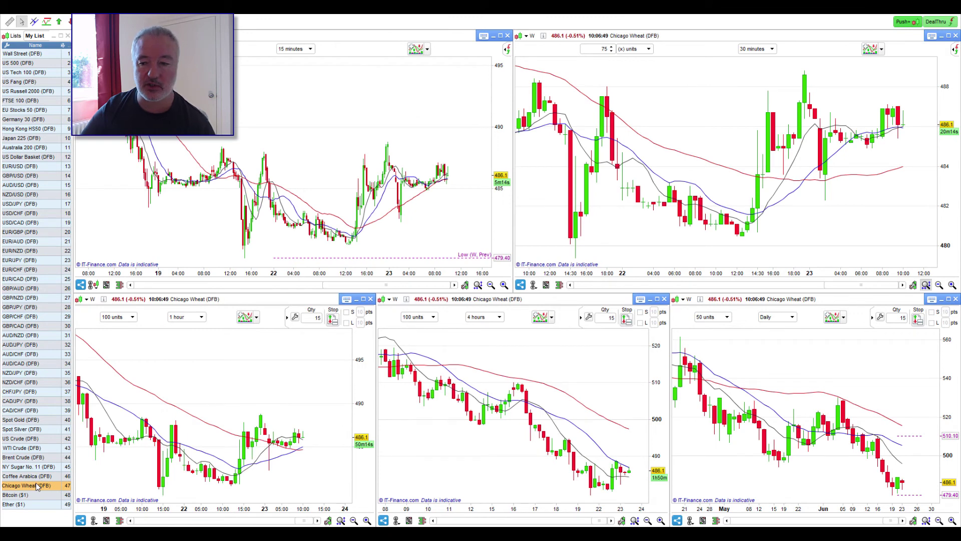
click(16, 496)
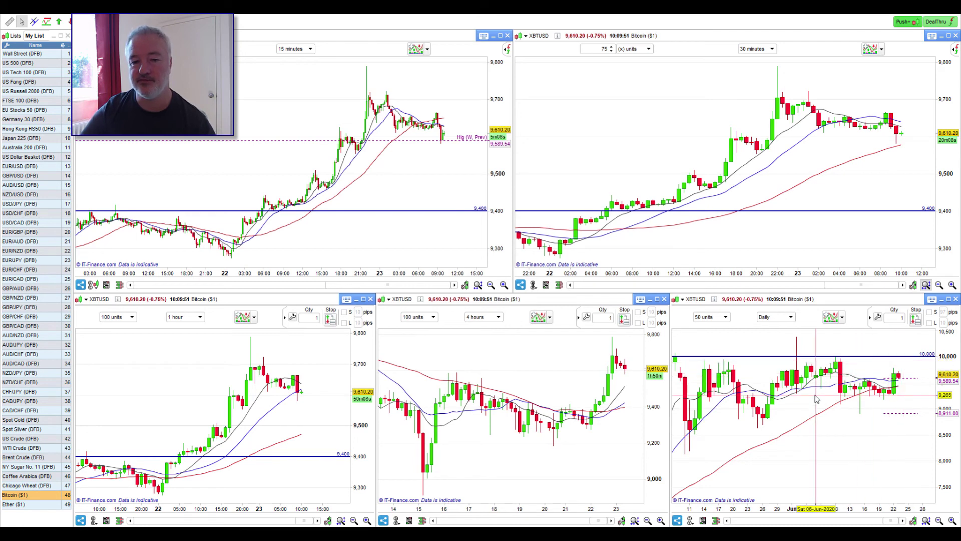
mouse_move(762, 431)
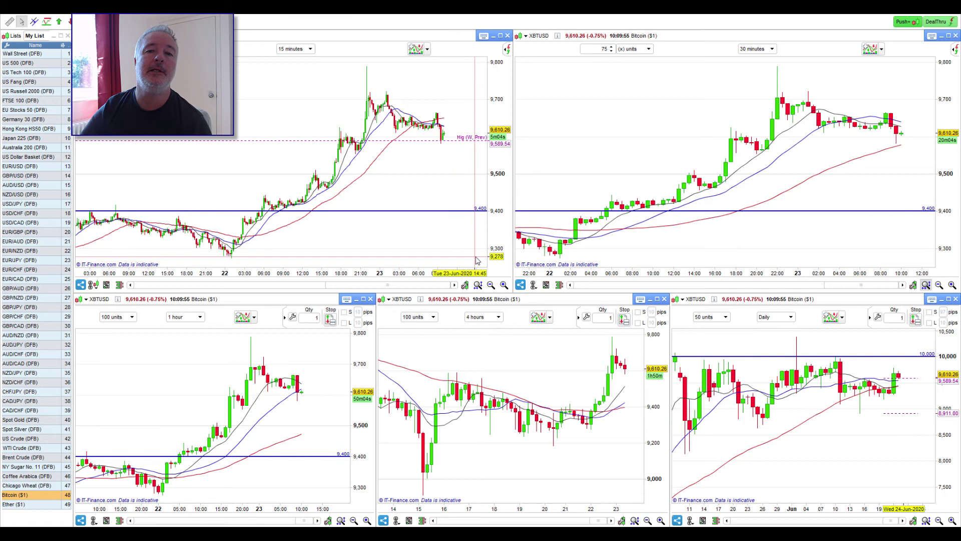
mouse_move(477, 261)
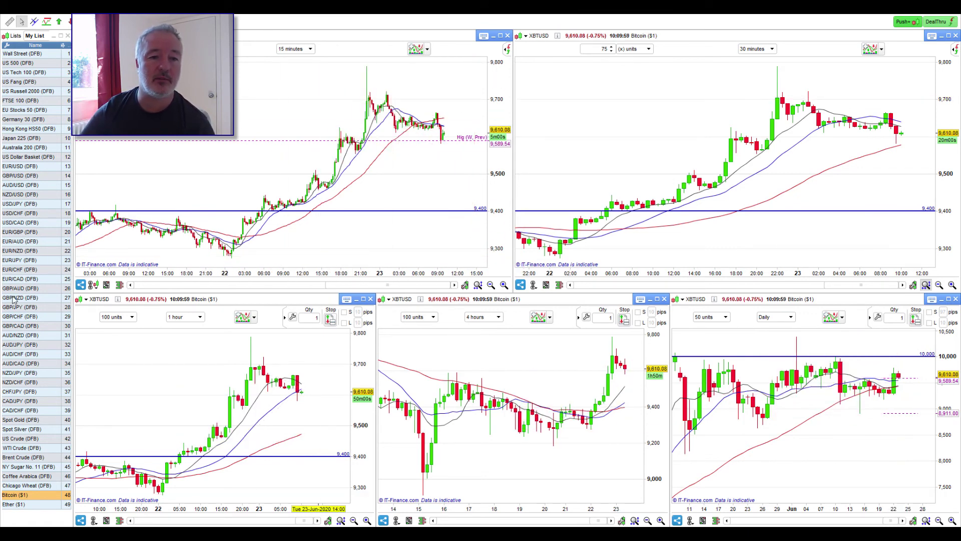
click(28, 290)
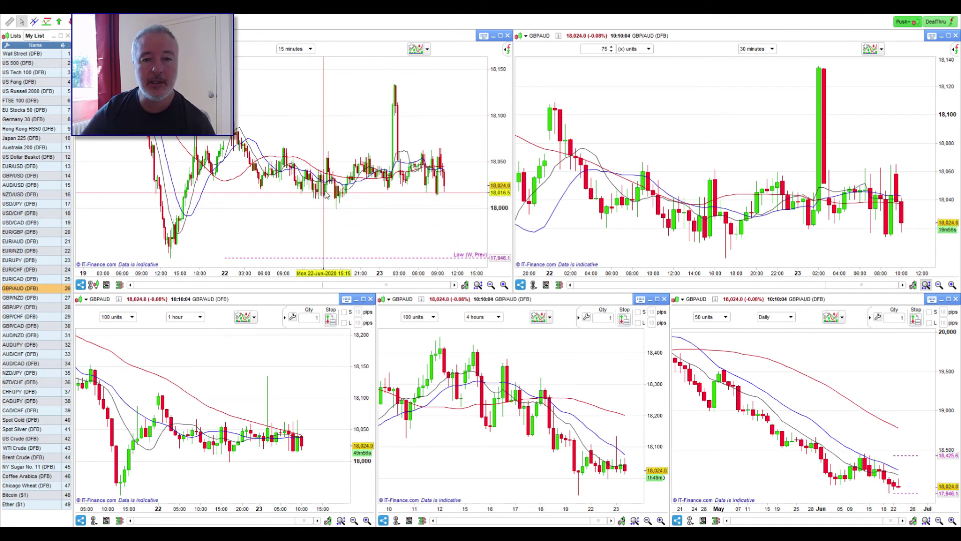
Review EUR/USD, the US 500 and AUD/JPY, finishing with GBP/JPY in all five charts.
click(22, 168)
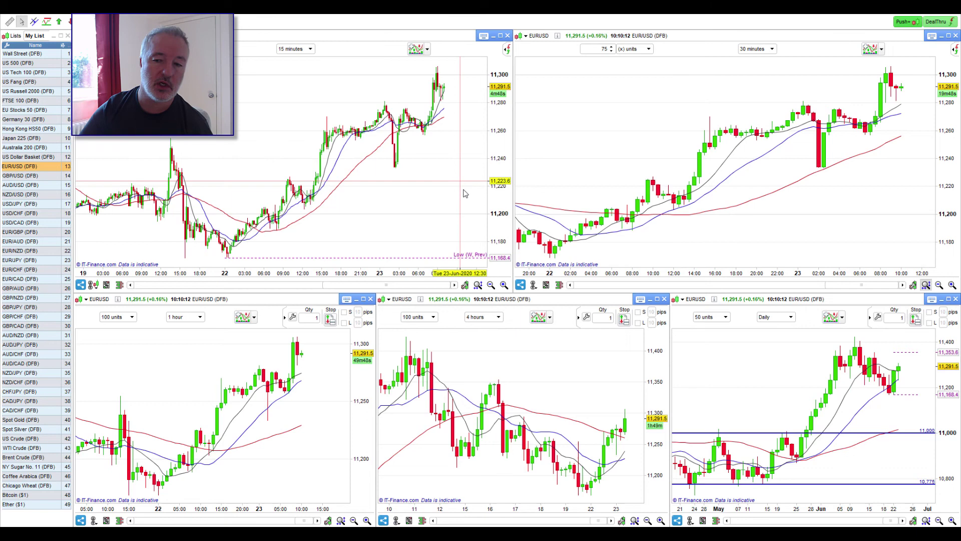
click(23, 65)
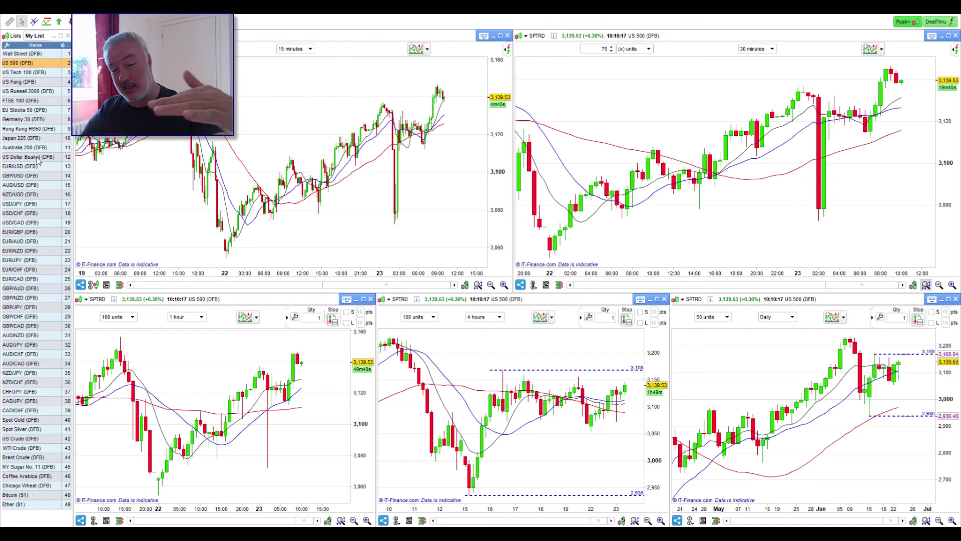
click(18, 347)
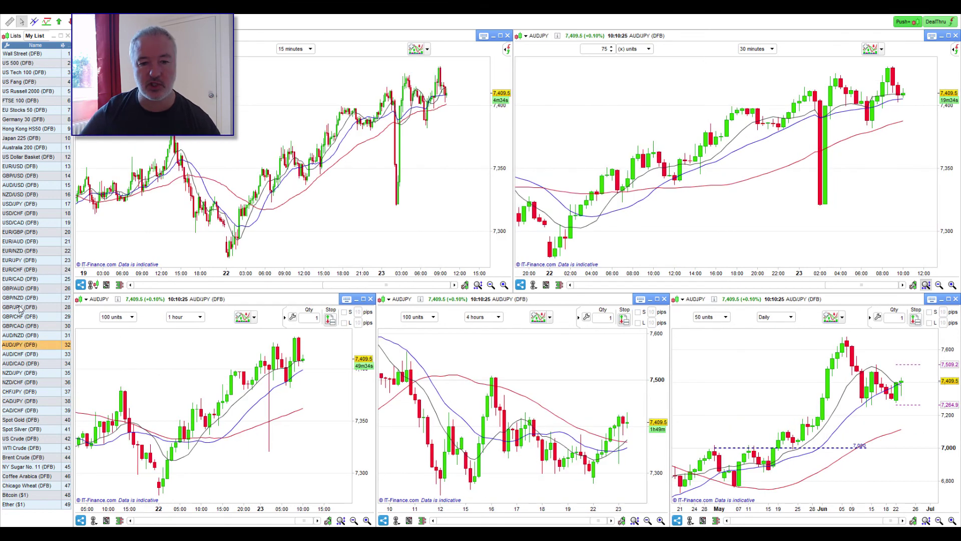
click(19, 308)
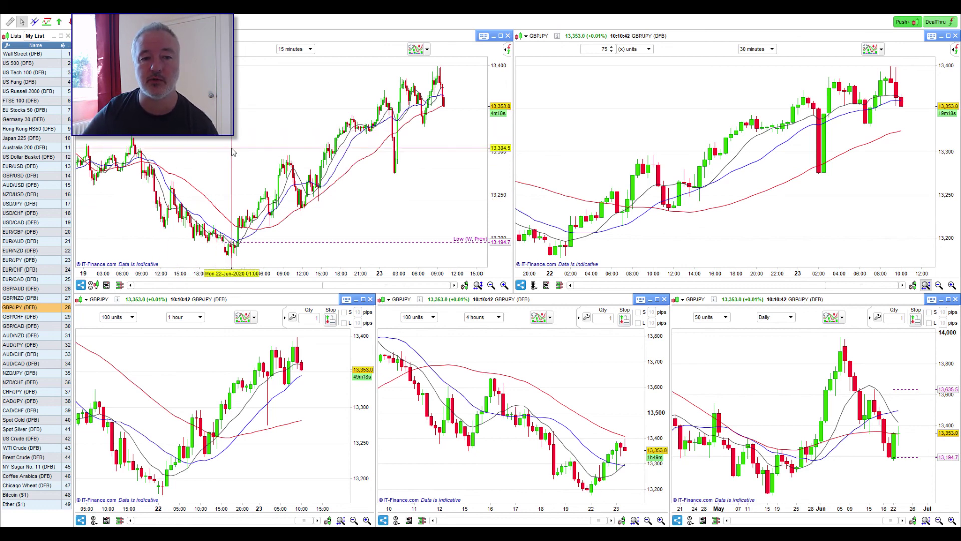
mouse_move(232, 152)
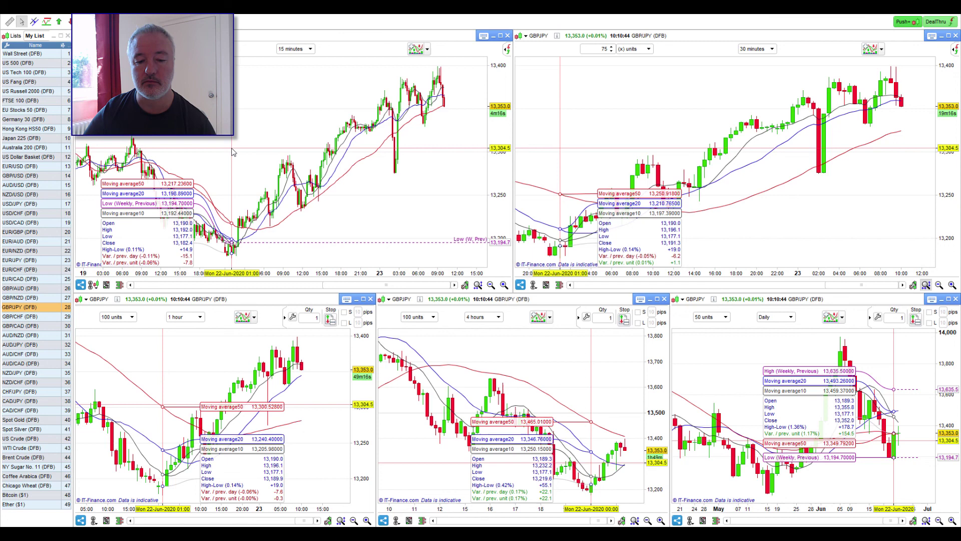